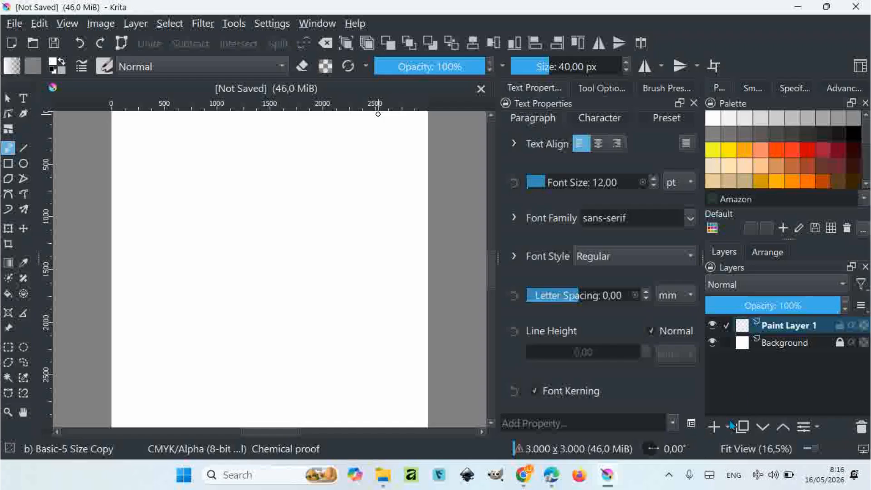
Step: Add a vector layer and draw a circle about 1470 px in diameter near the middle of the canvas
left_click(728, 426)
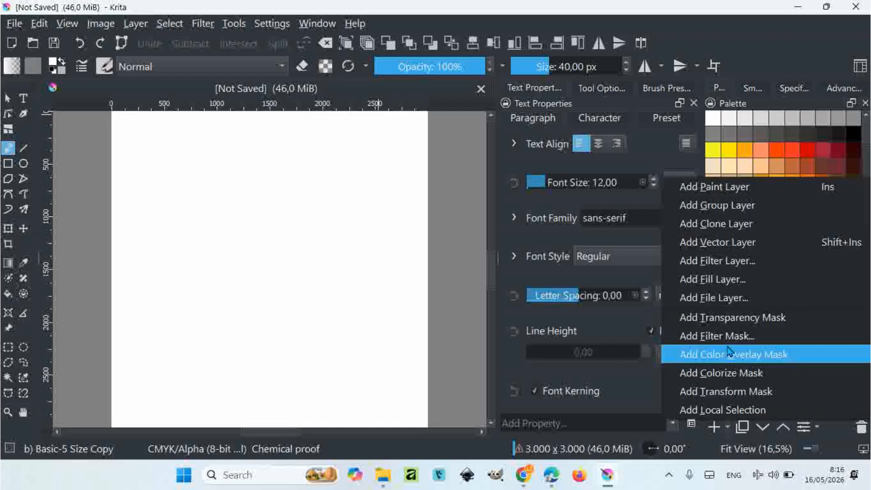
left_click(682, 245)
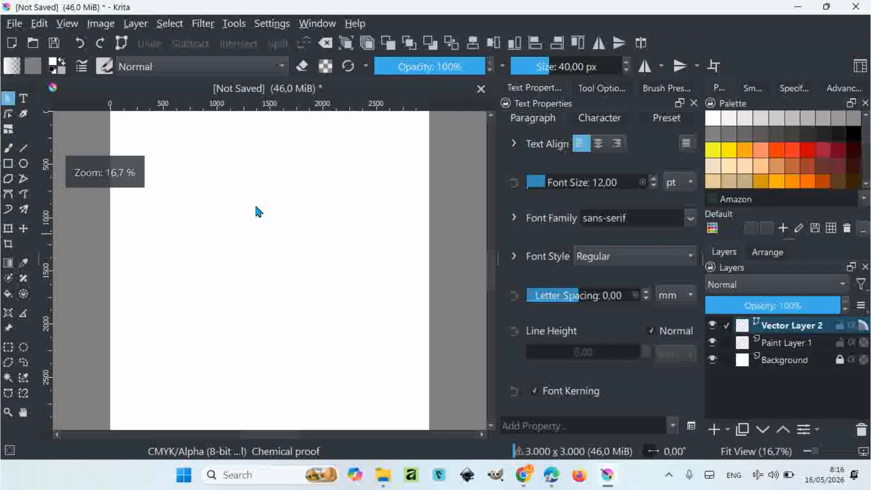
left_click(24, 165)
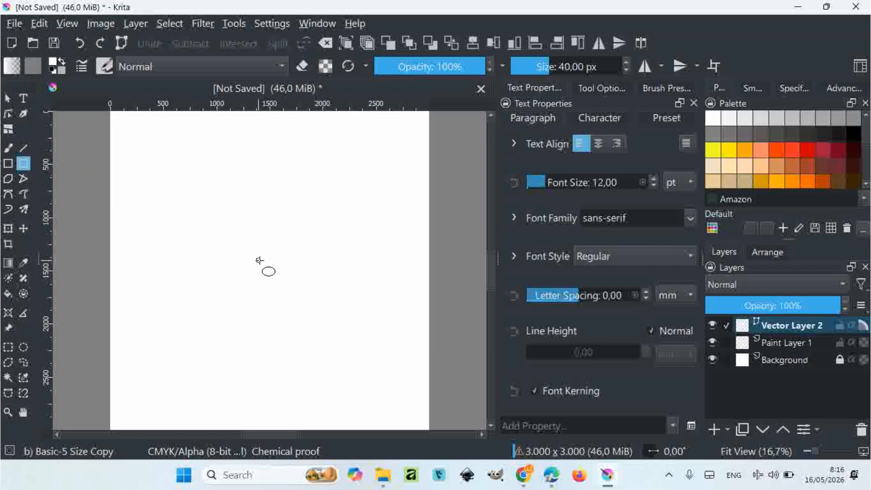
left_click_drag(259, 260, 308, 184)
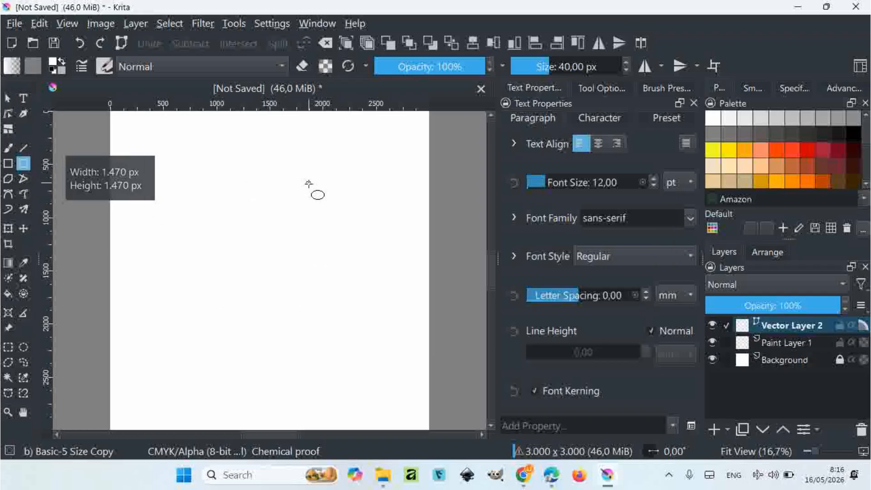
Step: Give the circle a solid grey stroke with a thickness of 25 px
left_click(8, 98)
left_click(245, 220)
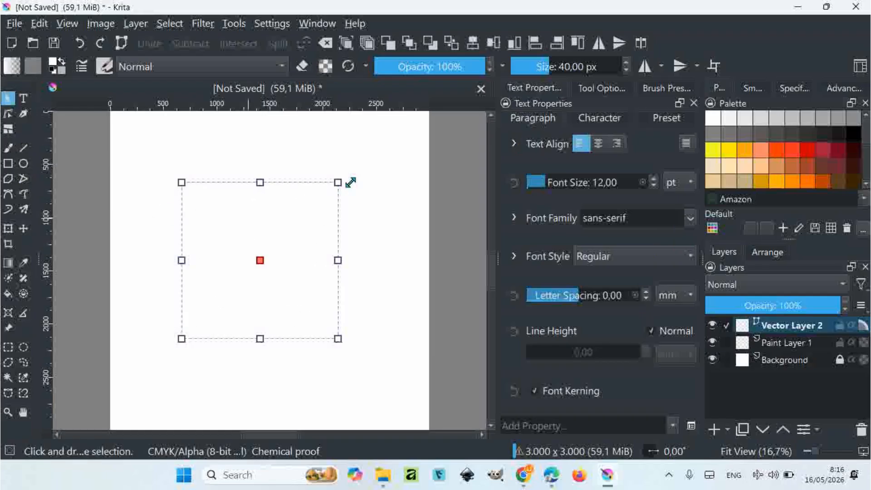
left_click(597, 88)
left_click(543, 122)
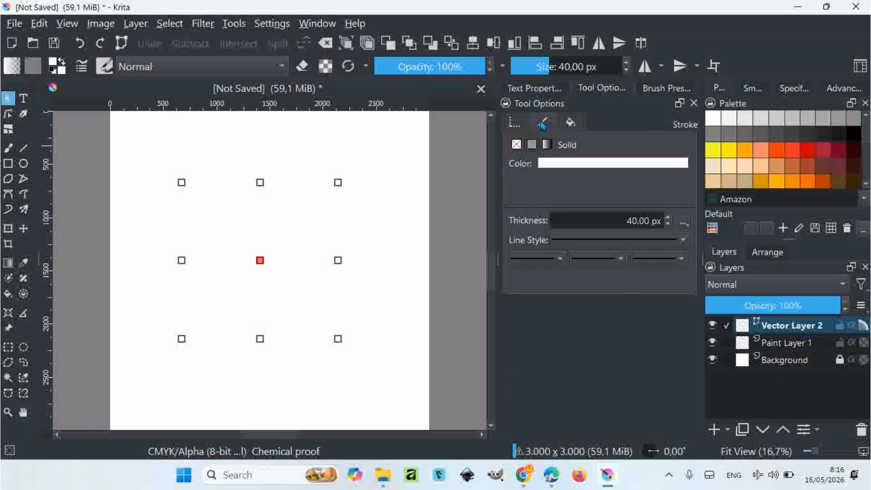
left_click(560, 165)
left_click(655, 204)
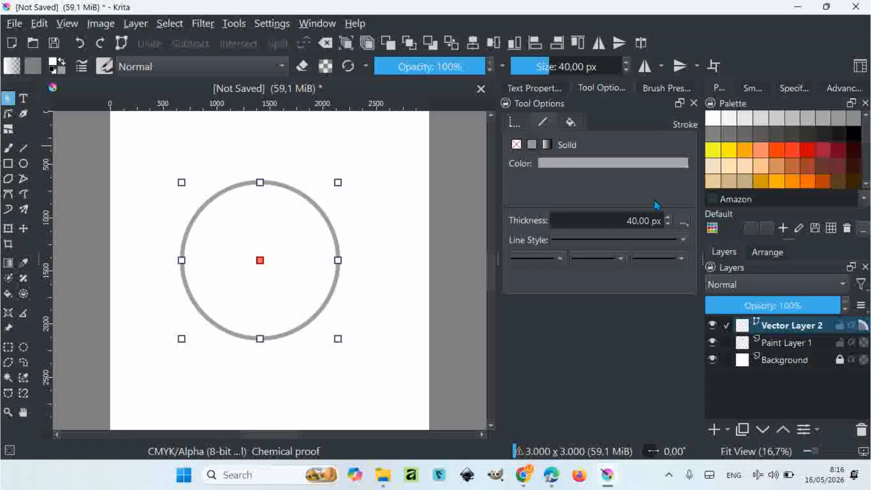
left_click(667, 225)
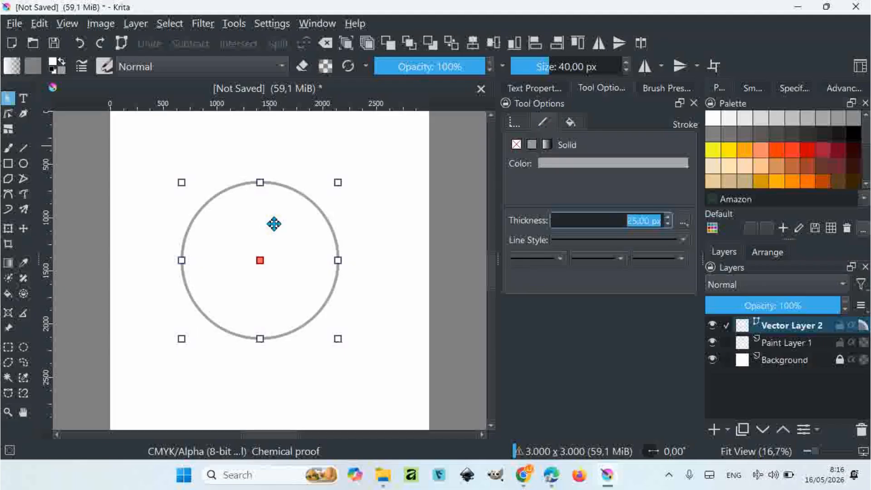
Step: Move the circle to the upper middle of the canvas, centred at about 1500, 1000 px
scroll(274, 224, "down", 1)
scroll(278, 233, "up", 1)
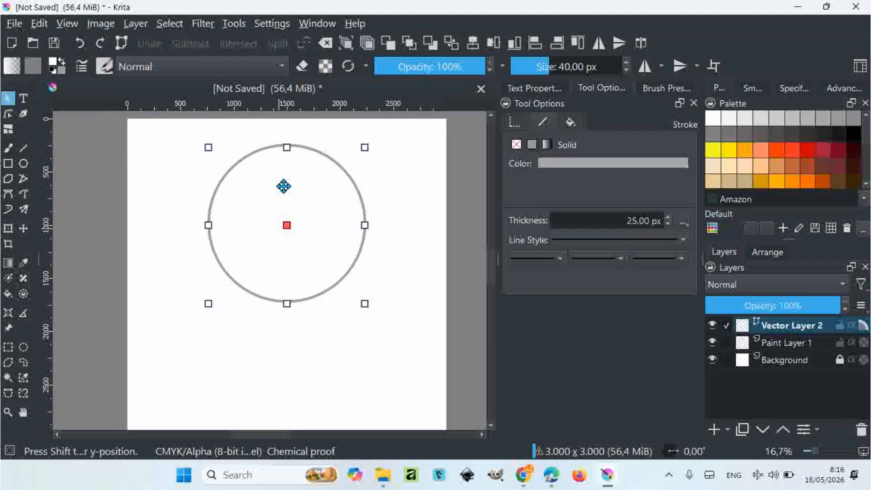
scroll(283, 186, "up", 2)
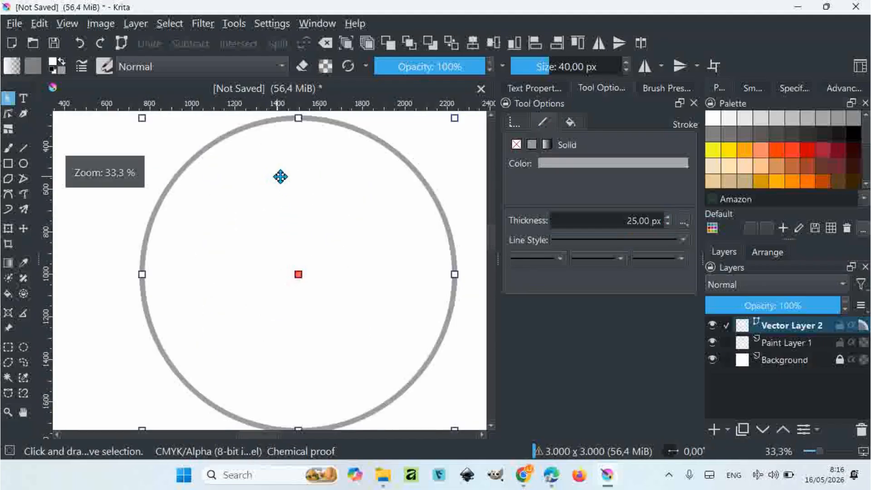
Step: Place text on the circle's outline, colour it black and enter "CREATE CURVED TEXT"
left_click(23, 97)
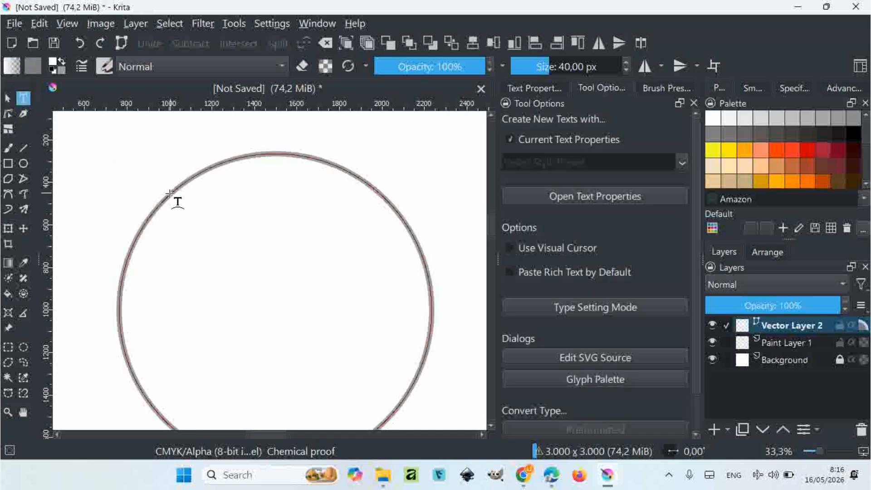
scroll(177, 182, "up", 1)
left_click(174, 195)
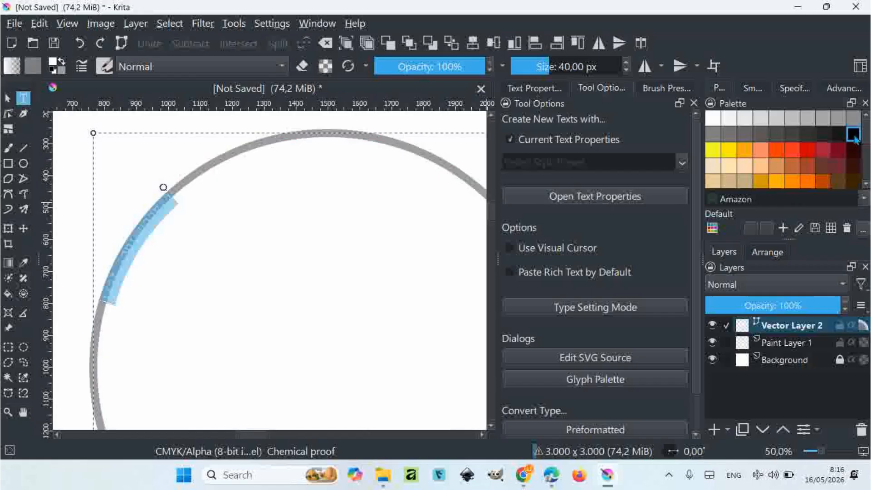
scroll(136, 223, "up", 2)
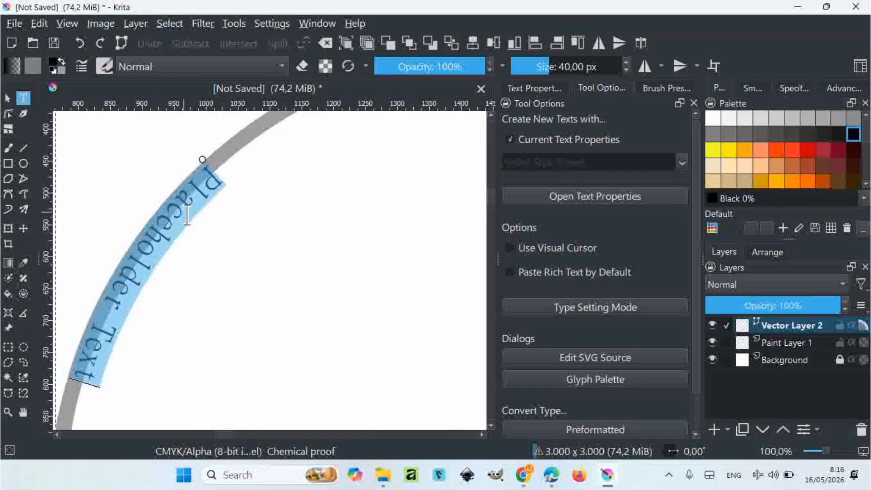
type("p")
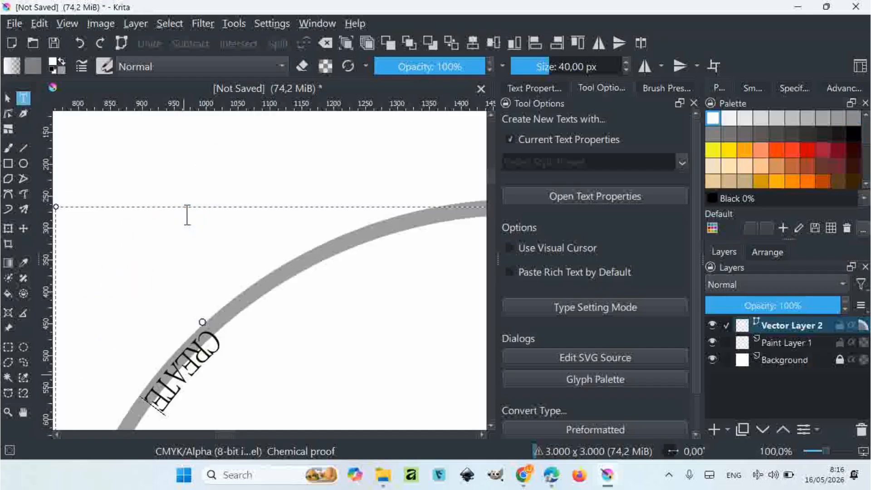
scroll(162, 233, "down", 1)
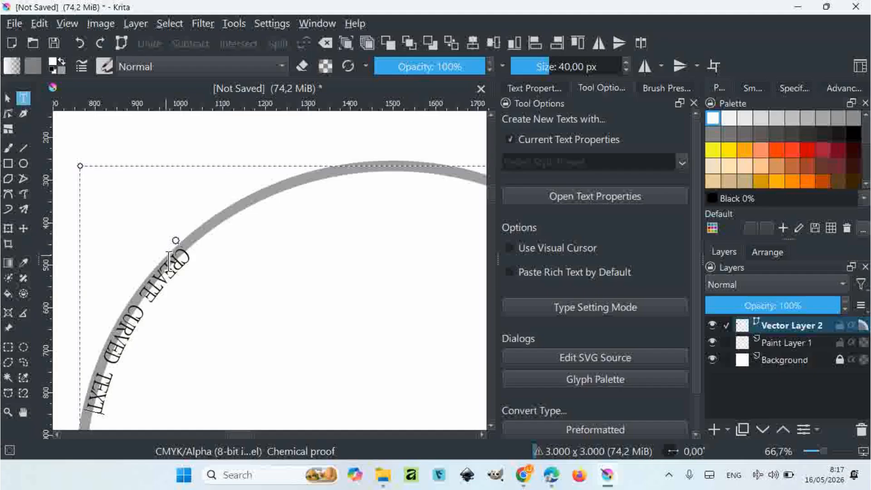
scroll(169, 261, "down", 2)
scroll(166, 240, "up", 1)
scroll(166, 240, "down", 1)
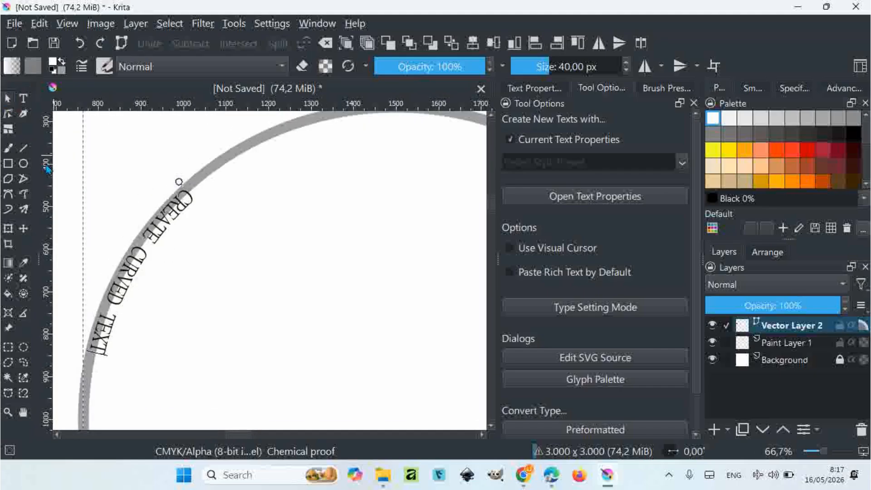
key("Escape")
Step: Enlarge the curved text's font size to about 36.41 pt
left_click(530, 88)
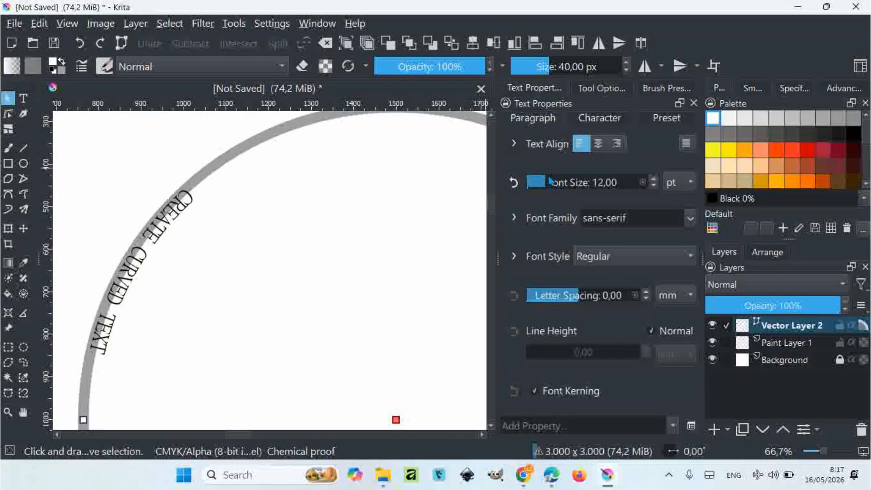
left_click_drag(545, 182, 559, 182)
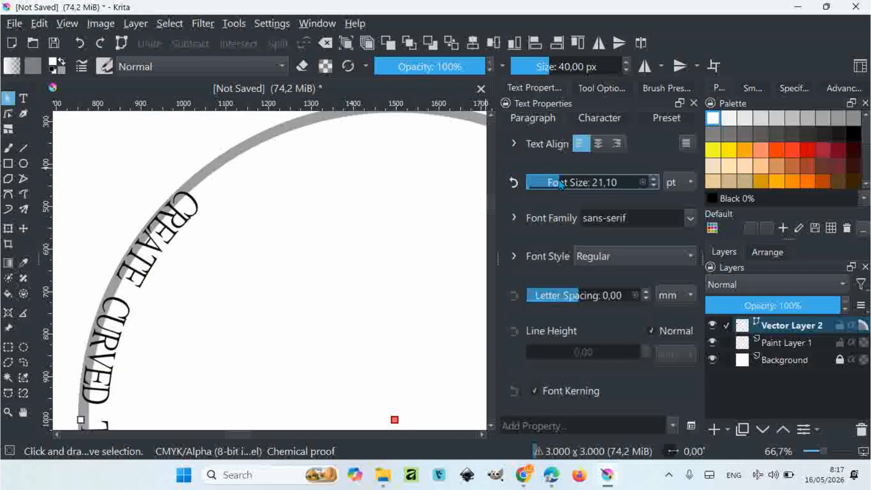
scroll(276, 270, "down", 1)
left_click_drag(275, 272, 288, 207)
left_click_drag(564, 187, 584, 184)
scroll(307, 249, "down", 1)
scroll(233, 288, "down", 1)
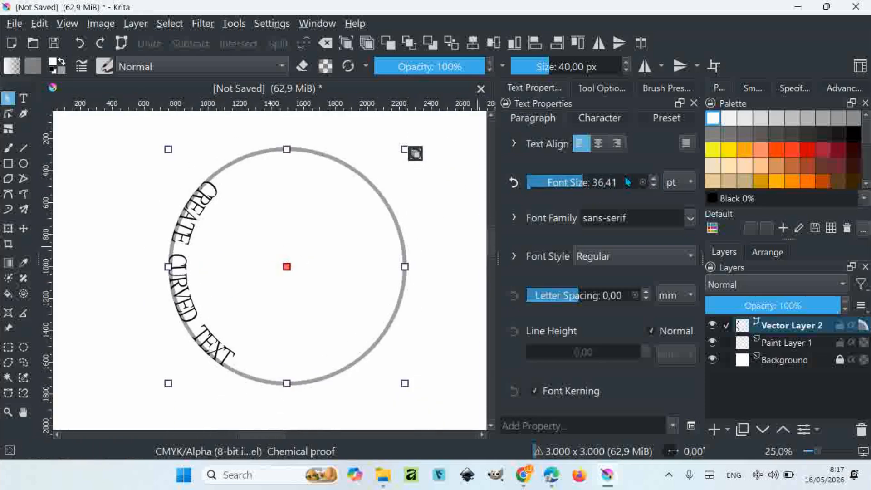
Step: Change the curved text's font family to SANDEN and reduce its font size to about 33.93 pt
left_click(632, 219)
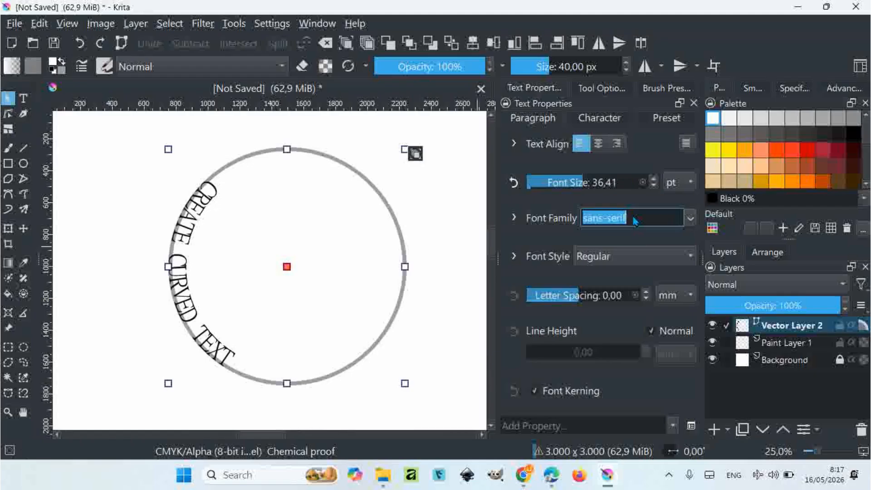
type("SANDEN")
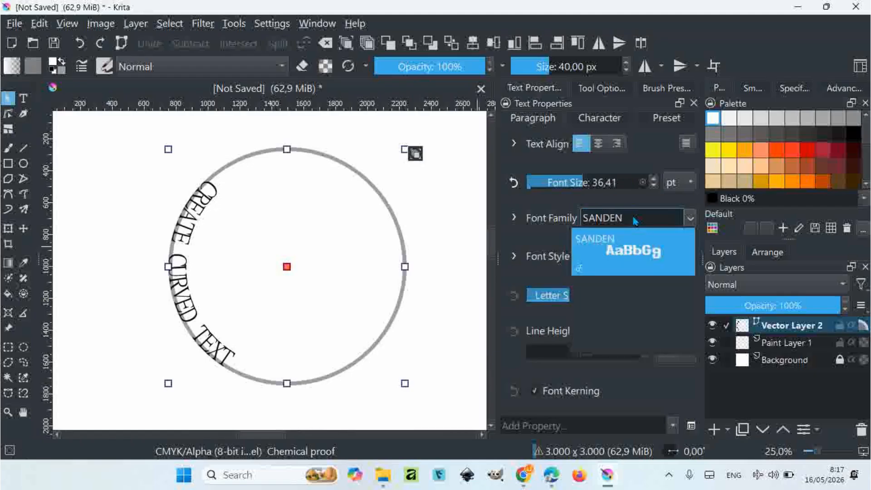
key("Return")
scroll(210, 346, "up", 1)
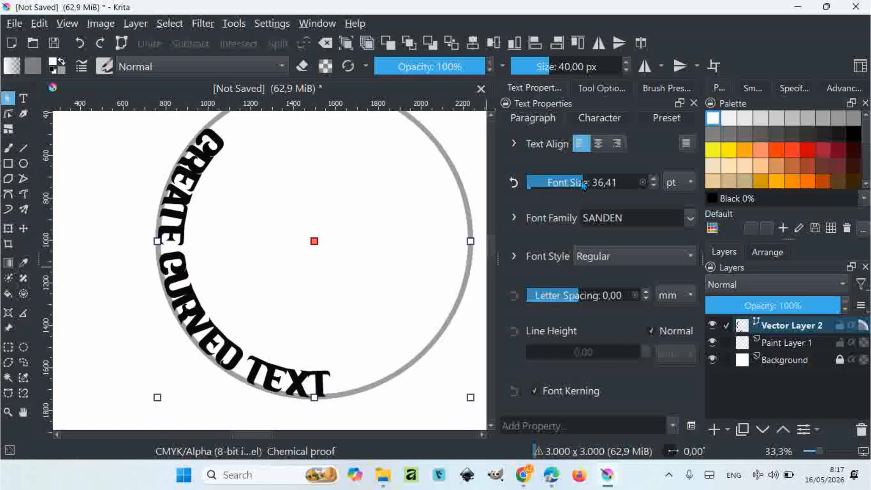
left_click_drag(584, 185, 581, 186)
scroll(263, 241, "down", 2)
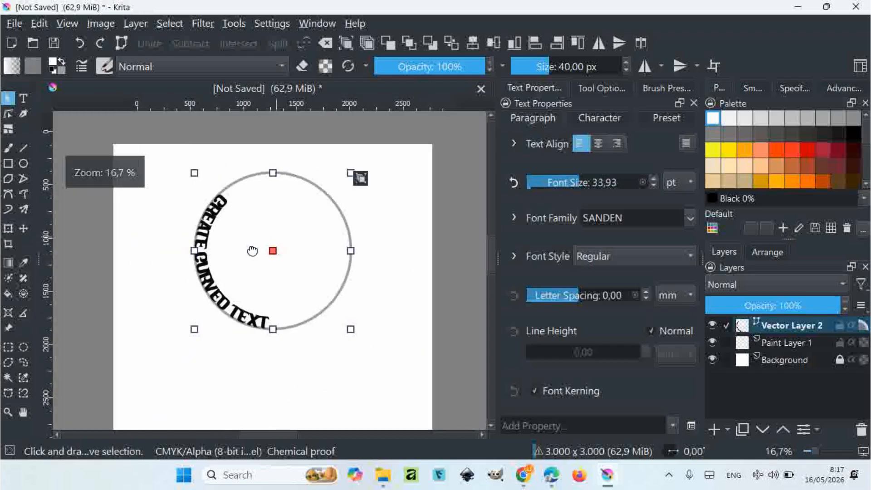
Step: Reposition the text along its path so it arches over the outside of the circle's upper half
left_click(23, 97)
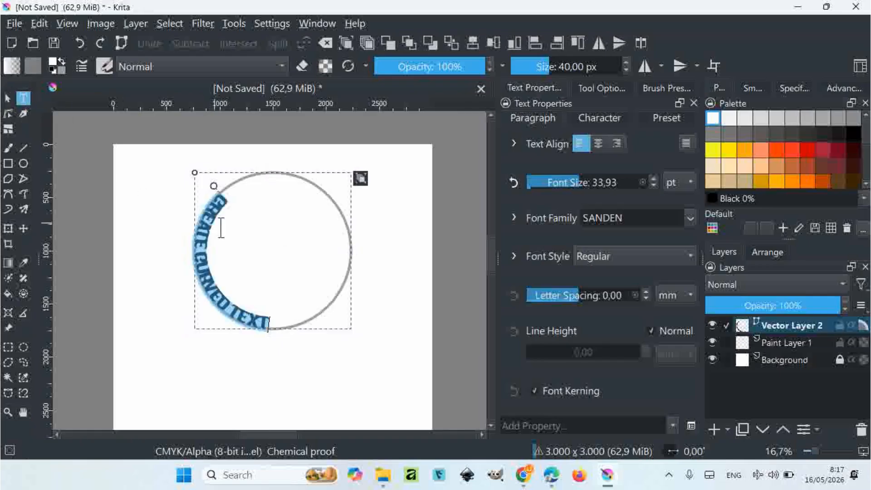
scroll(231, 241, "up", 1)
left_click_drag(210, 162, 395, 217)
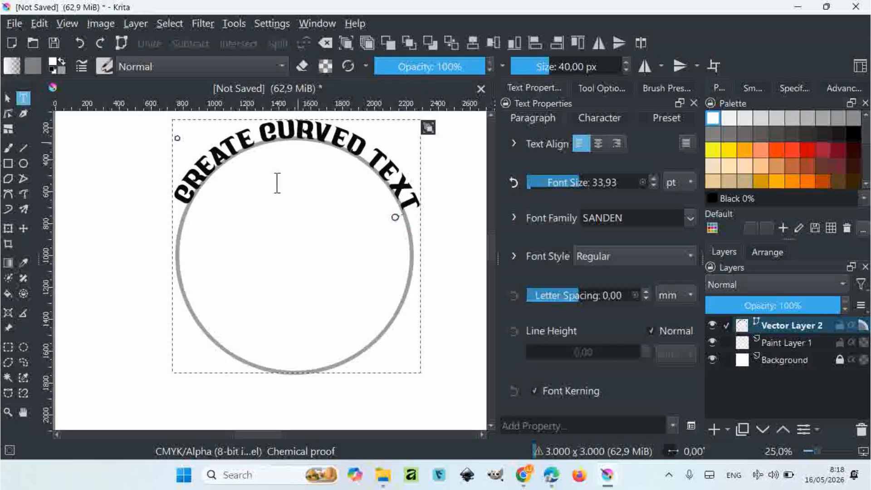
key("Escape")
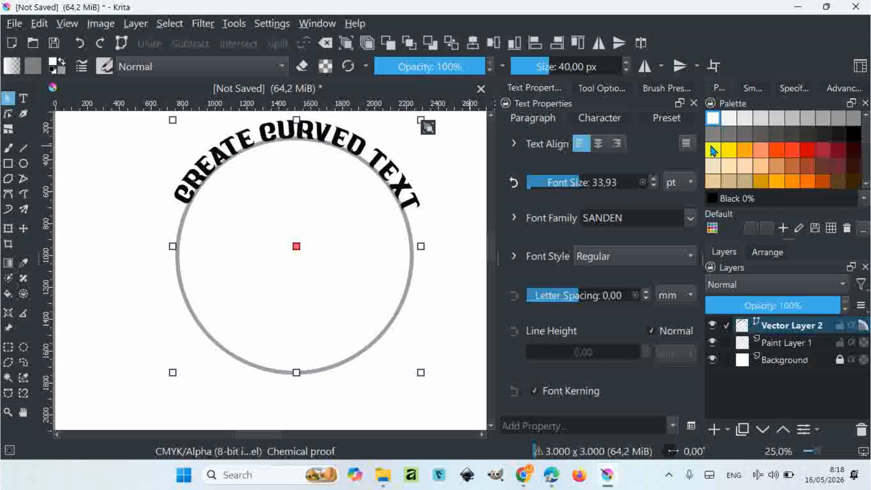
Step: Recolour the whole curved text with the Tomato palette colour
left_click(793, 151)
double_click(397, 178)
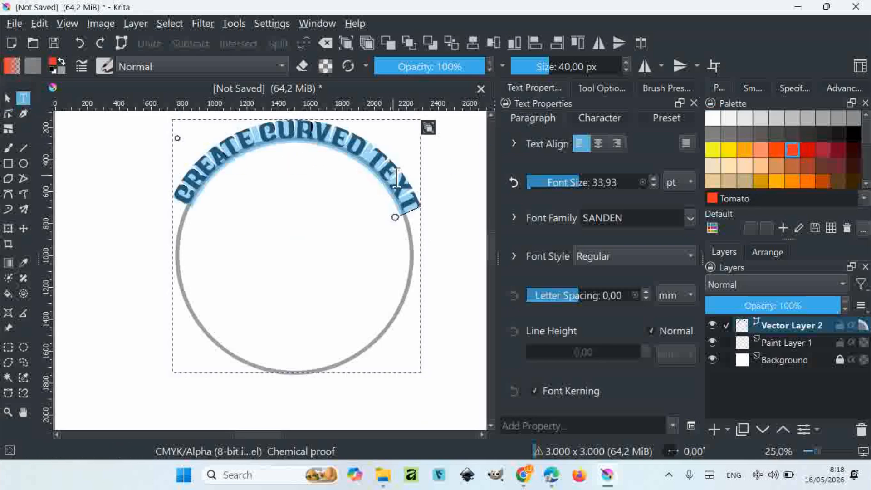
left_click(805, 155)
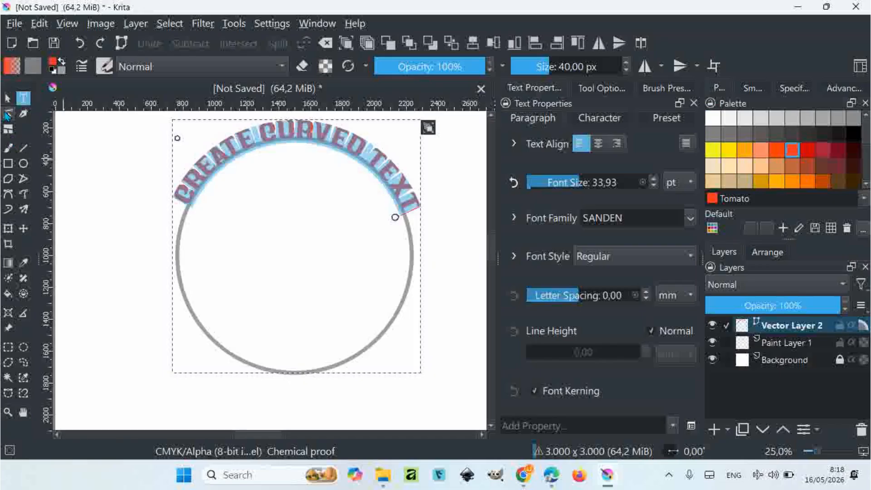
scroll(256, 199, "down", 1)
left_click_drag(255, 203, 224, 211)
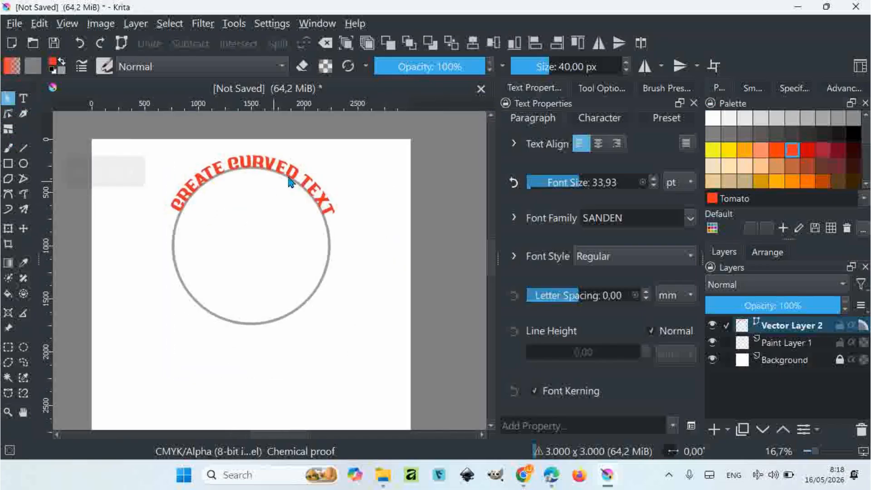
Step: Move the curved text with its circle to the canvas's upper-left area and place a copy of it at the lower right
left_click_drag(272, 177, 196, 174)
right_click(195, 174)
left_click(226, 231)
right_click(289, 294)
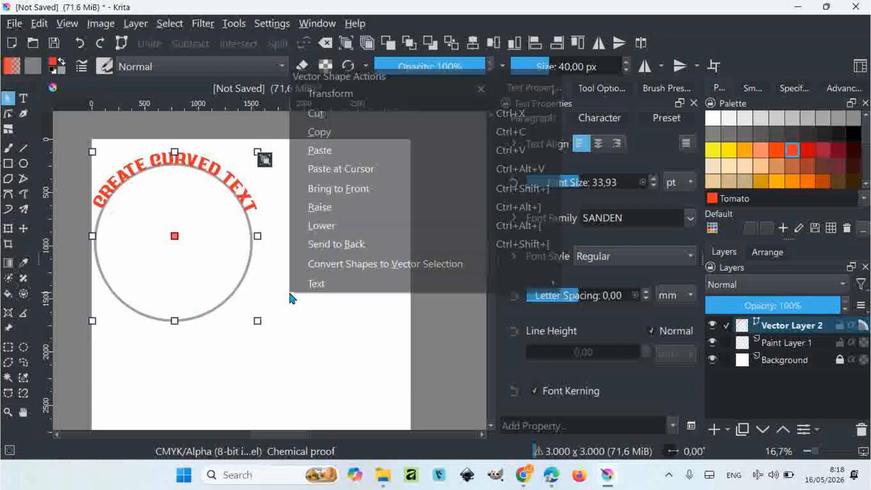
left_click(319, 150)
left_click_drag(213, 184, 313, 246)
Step: Replace the copied curved text with "USING KRITA 2026"
scroll(311, 247, "up", 1)
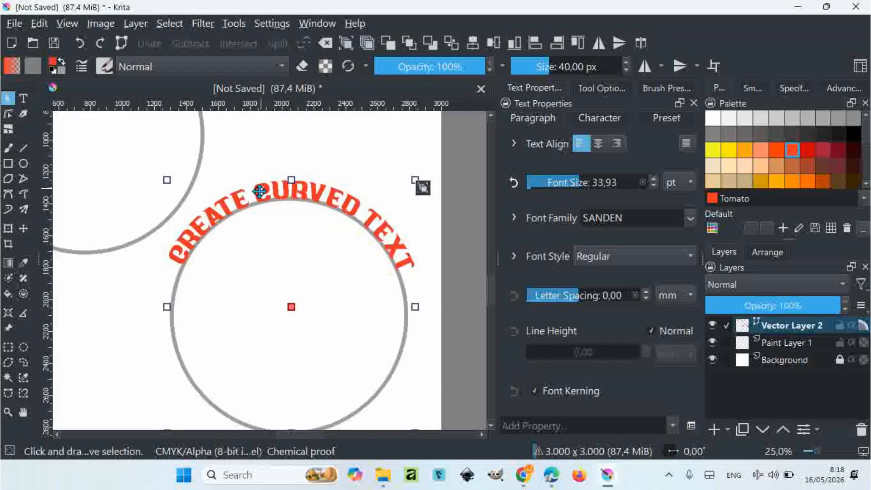
double_click(243, 203)
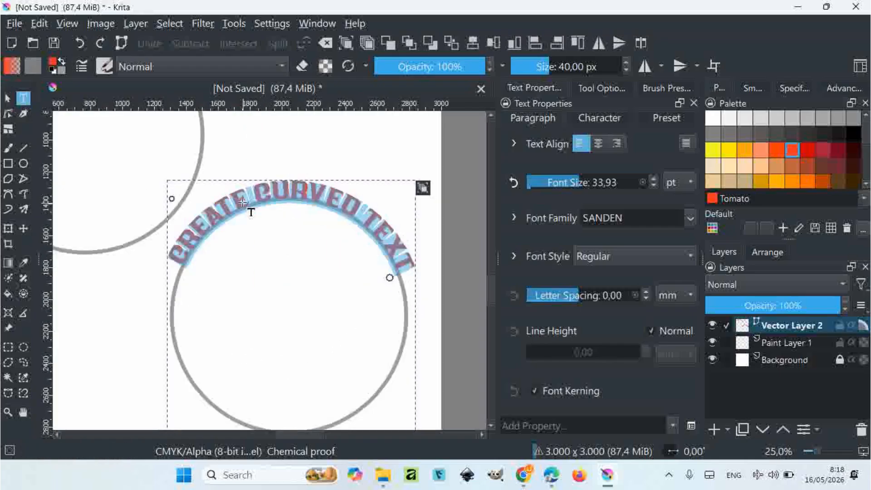
type("USING")
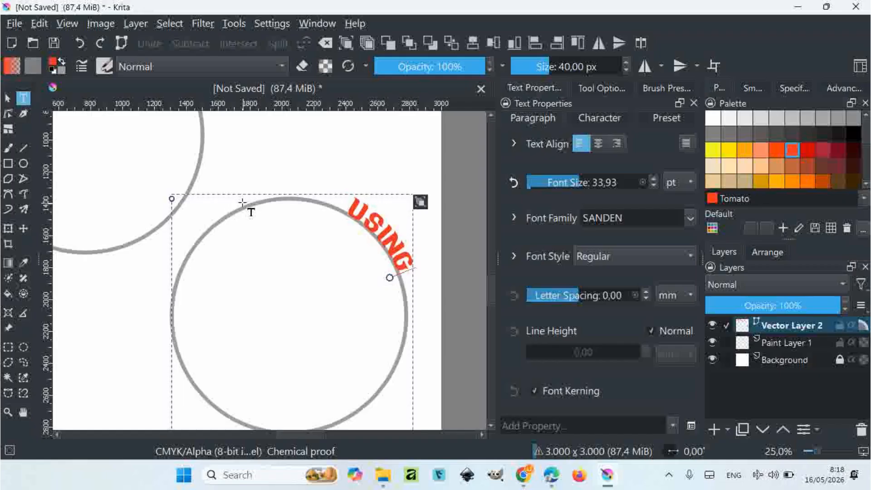
type(" KRITA")
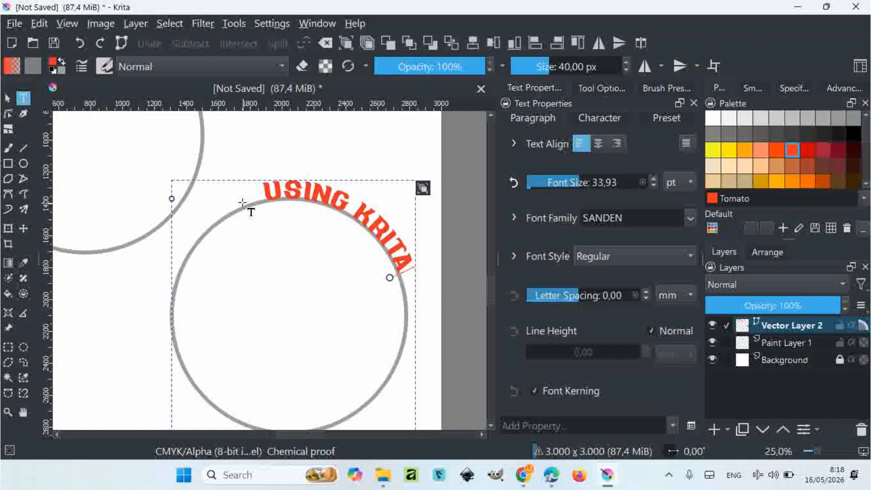
type(" 2026")
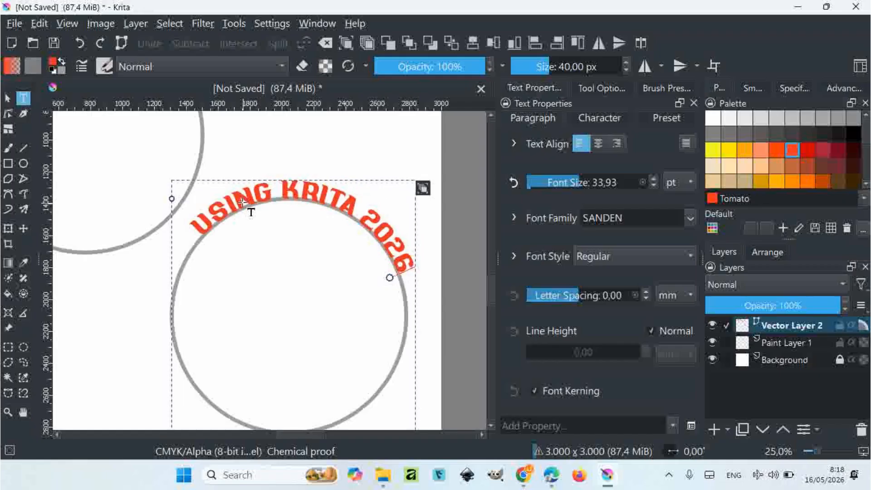
Step: Recolour the whole "USING KRITA 2026" text with Black 0% and slide it along its path to the inside of the circle's lower half
key("ctrl+a")
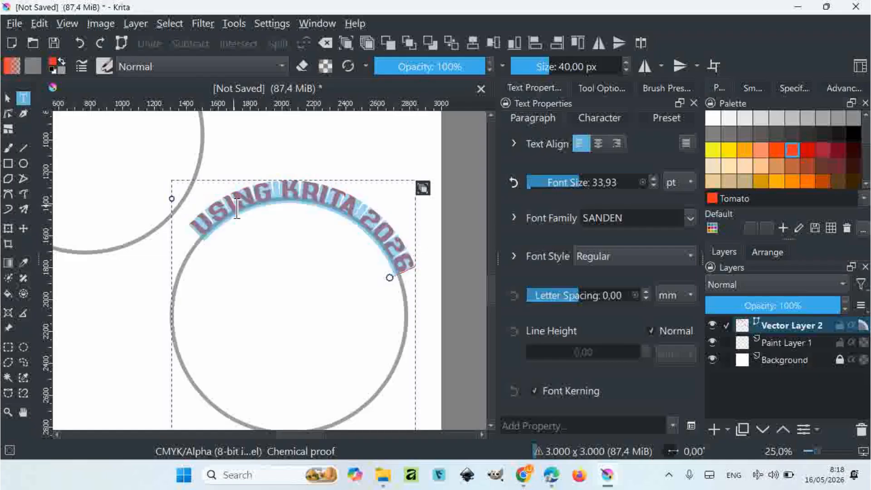
left_click(853, 135)
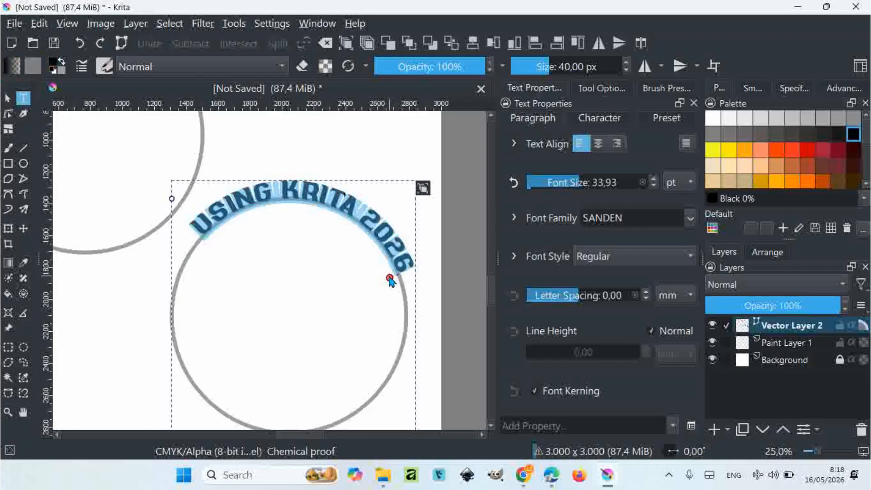
left_click_drag(390, 278, 182, 298)
scroll(374, 282, "down", 1)
scroll(297, 405, "down", 3)
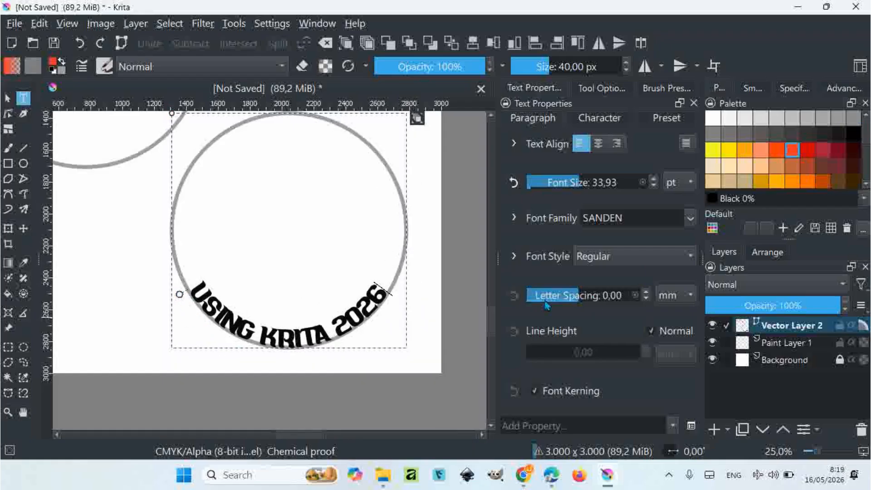
Step: Set the black text's letter spacing to 1,40 mm and font size to 31,93 pt, and centre it along the circle's lower arc
scroll(648, 296, "up", 12)
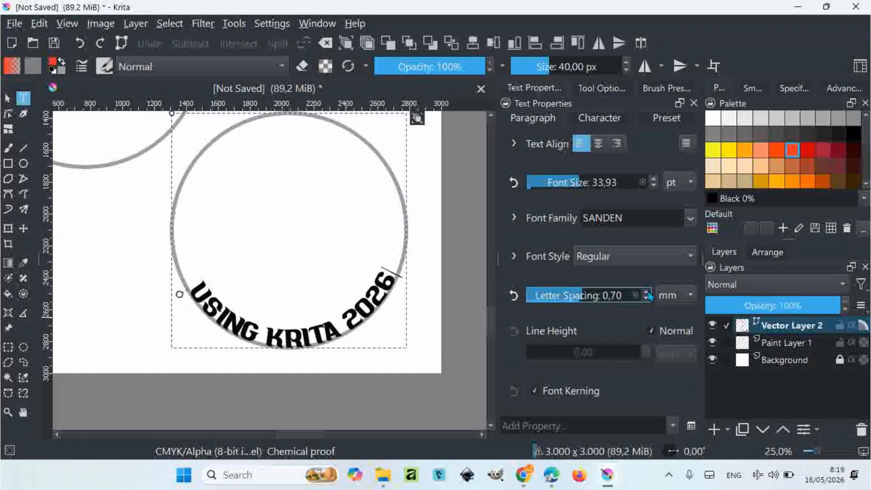
scroll(647, 295, "up", 2)
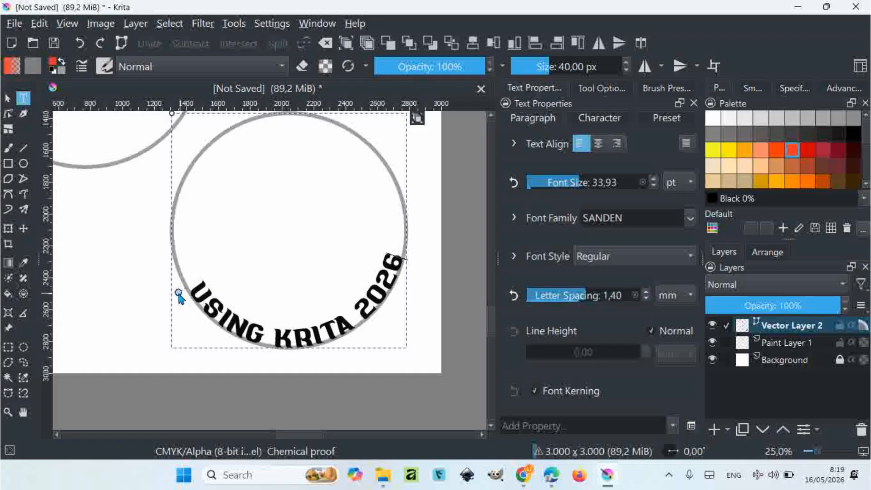
mouse_move(170, 288)
left_mouse_down()
mouse_move(163, 277)
mouse_move(172, 280)
left_mouse_up()
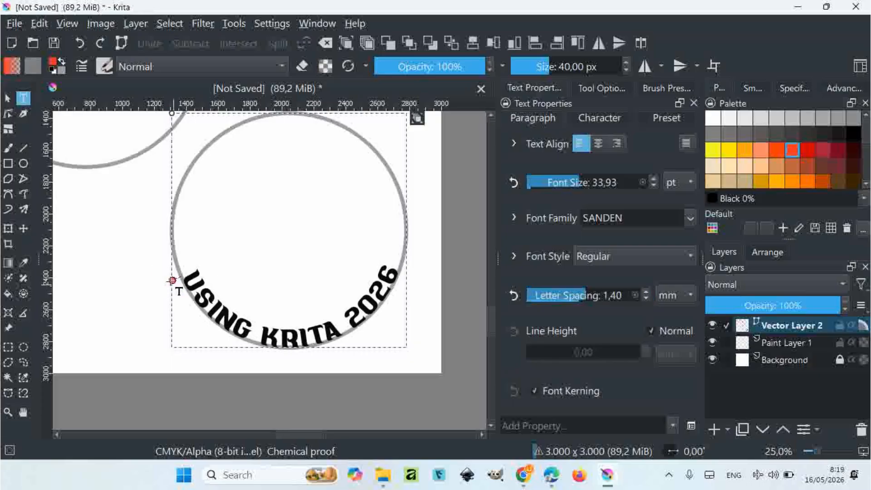
left_click(653, 186)
left_click(653, 186)
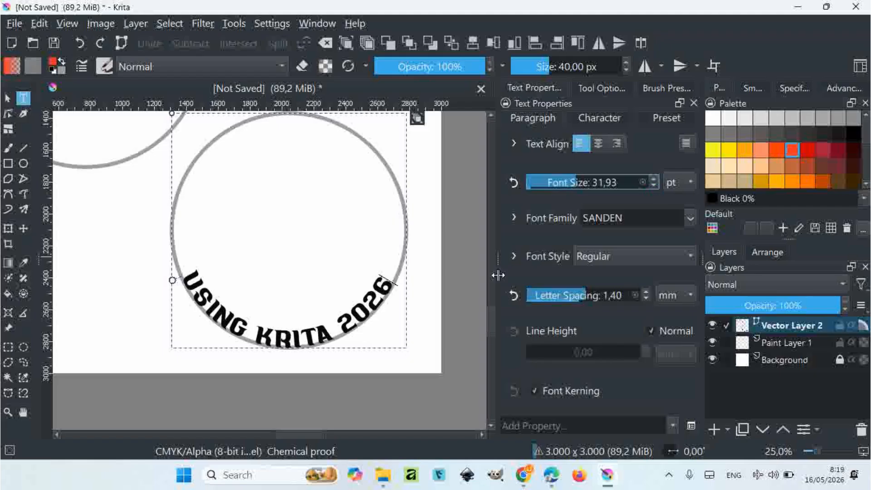
left_click_drag(173, 282, 172, 281)
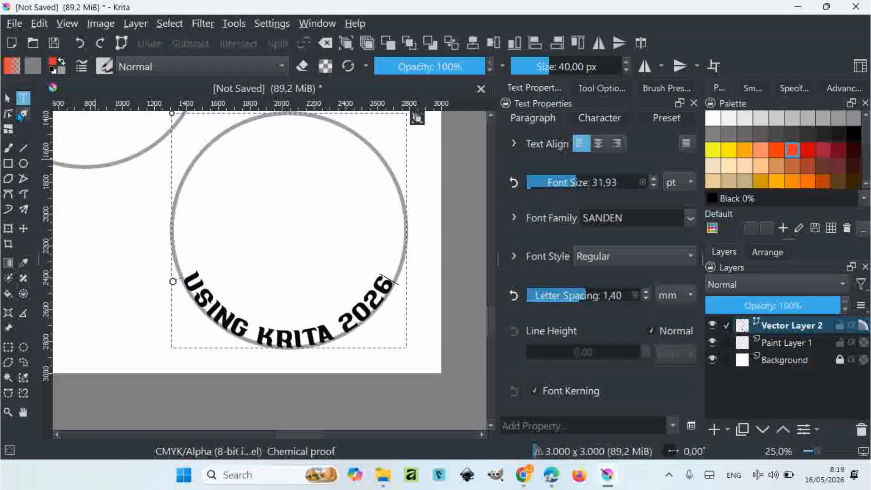
Step: Convert the "USING KRITA 2026" curved text and its circle to paths
scroll(257, 265, "down", 2)
left_click_drag(257, 265, 281, 286)
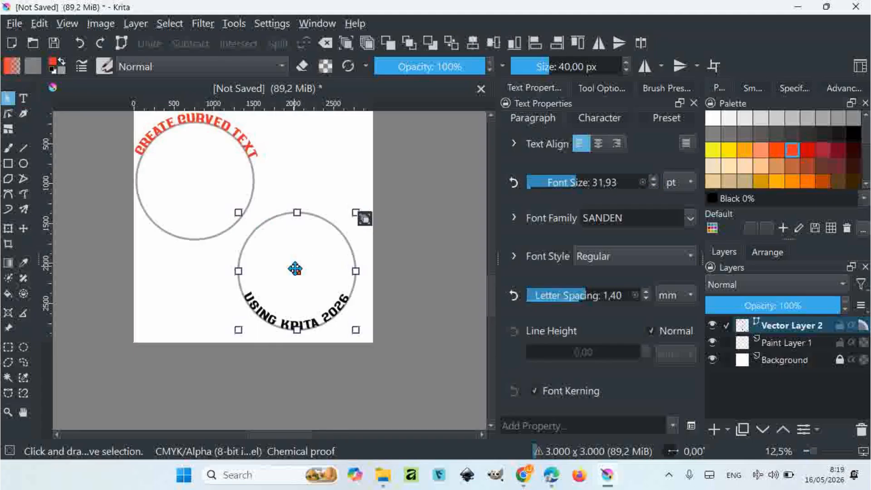
scroll(297, 267, "up", 1)
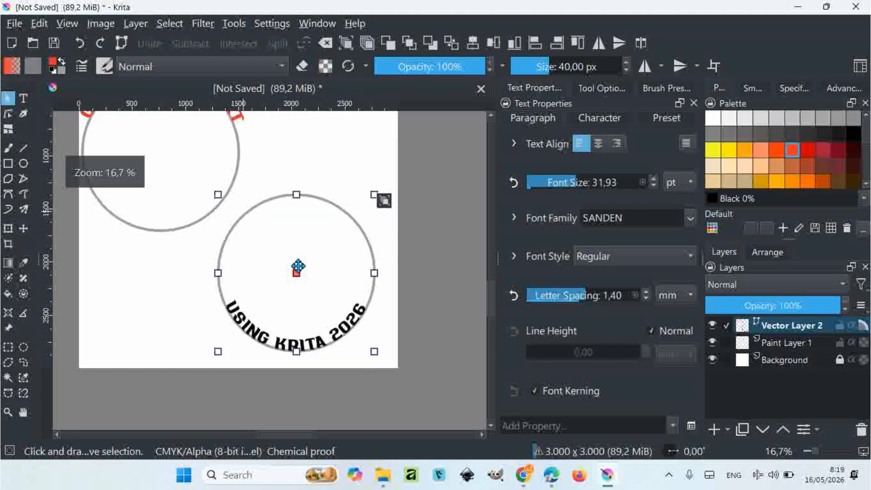
left_click(8, 114)
scroll(343, 224, "up", 1)
right_click(350, 207)
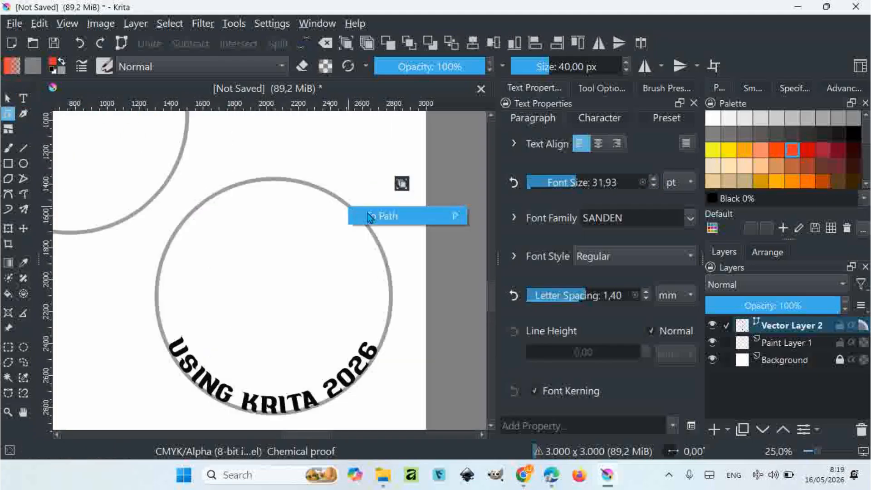
left_click(371, 217)
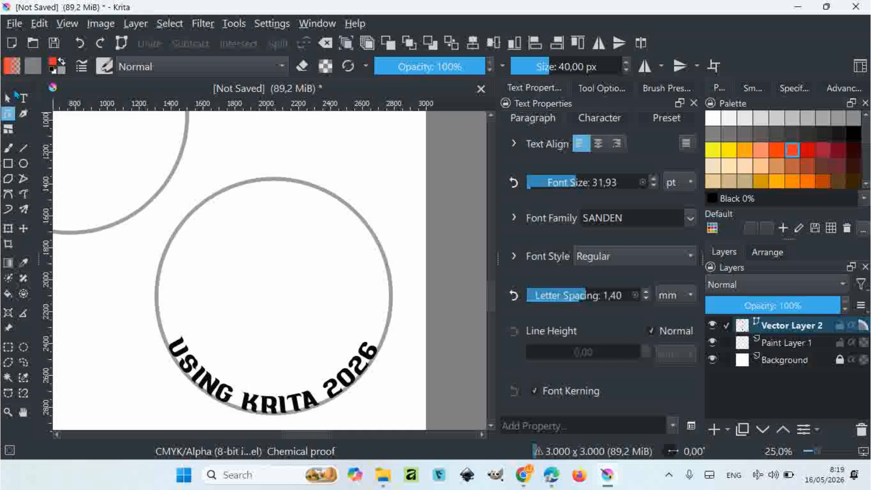
Step: Ungroup the converted "USING KRITA 2026" text and enlarge its circle evenly about its centre to about 1600 px wide
left_click(7, 98)
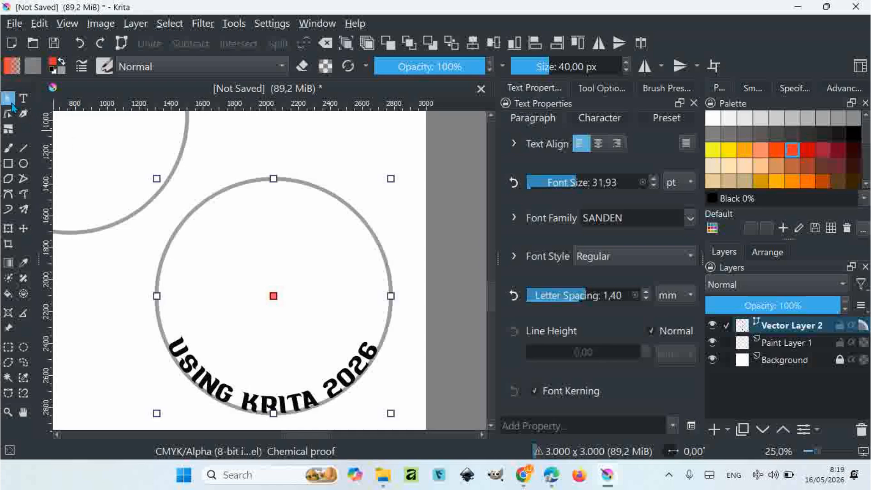
right_click(338, 202)
left_click(385, 419)
left_click_drag(391, 300, 401, 296)
Step: Convert the red "CREATE CURVED TEXT" lettering and its circle to paths
scroll(345, 290, "up", 5)
scroll(345, 291, "left", 5)
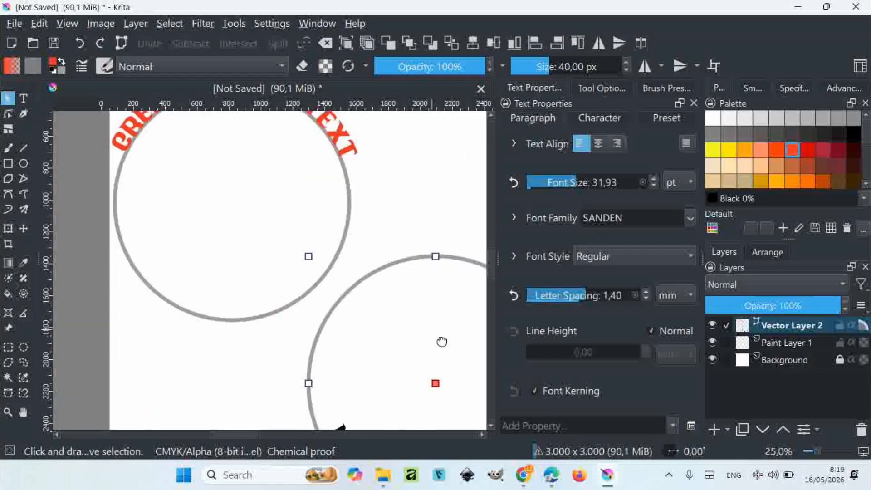
left_click(344, 207)
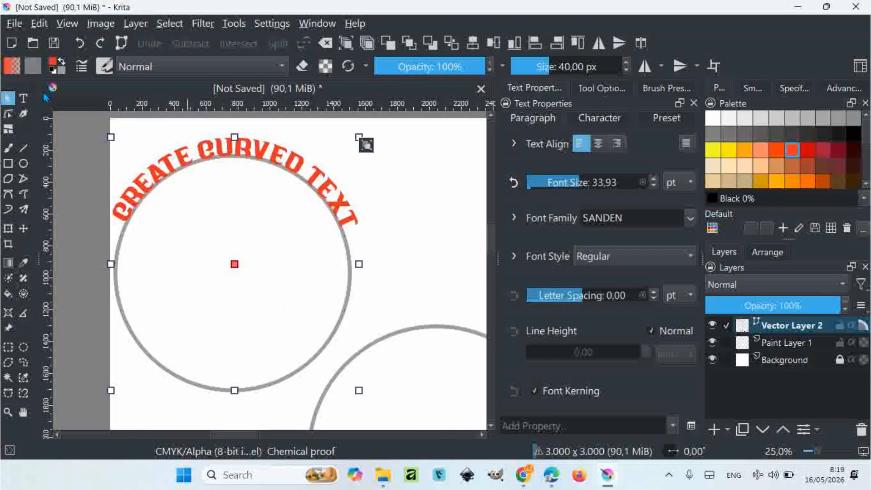
left_click(8, 115)
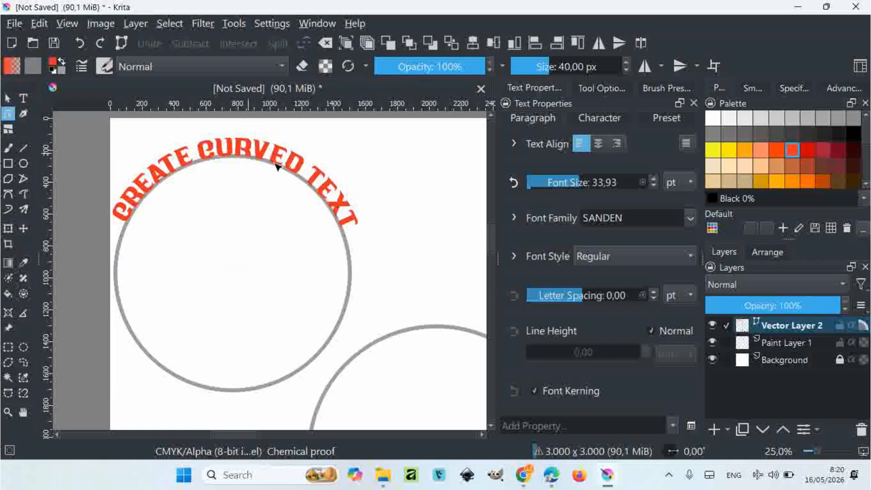
Step: Ungroup the "CREATE CURVED TEXT" shapes and shrink their circle evenly about its centre to about 1370 px wide
left_click(9, 98)
right_click(338, 212)
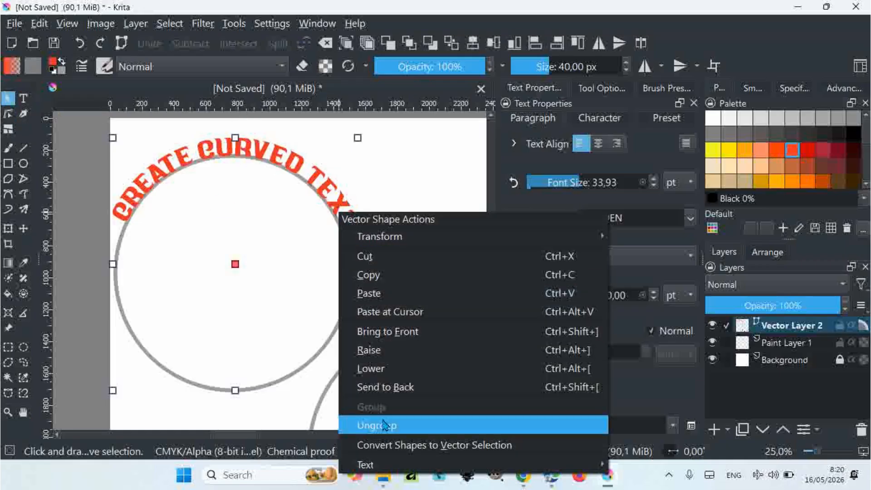
left_click(378, 425)
left_click(349, 262)
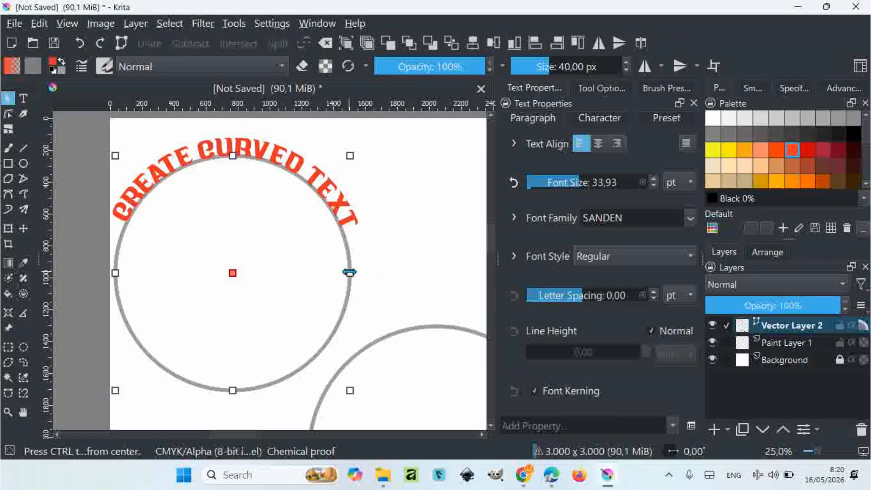
left_click_drag(350, 272, 342, 273)
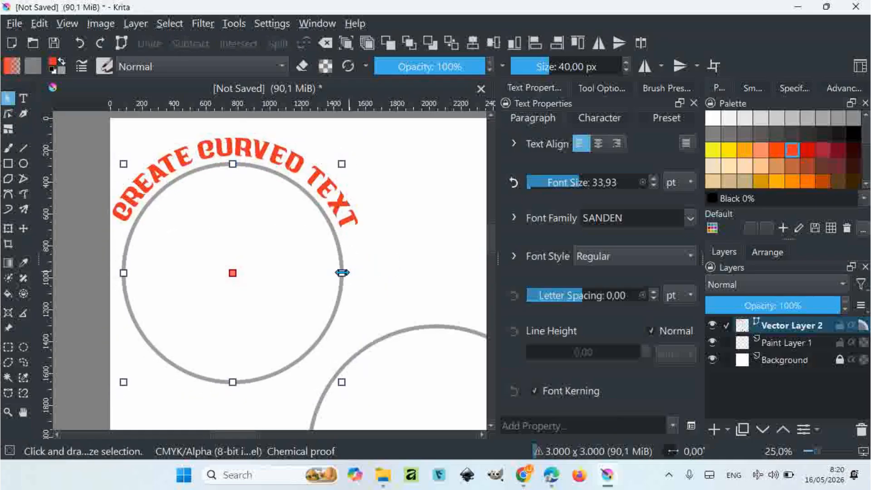
Step: Move "CREATE CURVED TEXT" with its smaller circle inside the larger circle, making the two circles concentric and the texts sit between them
scroll(342, 272, "down", 2)
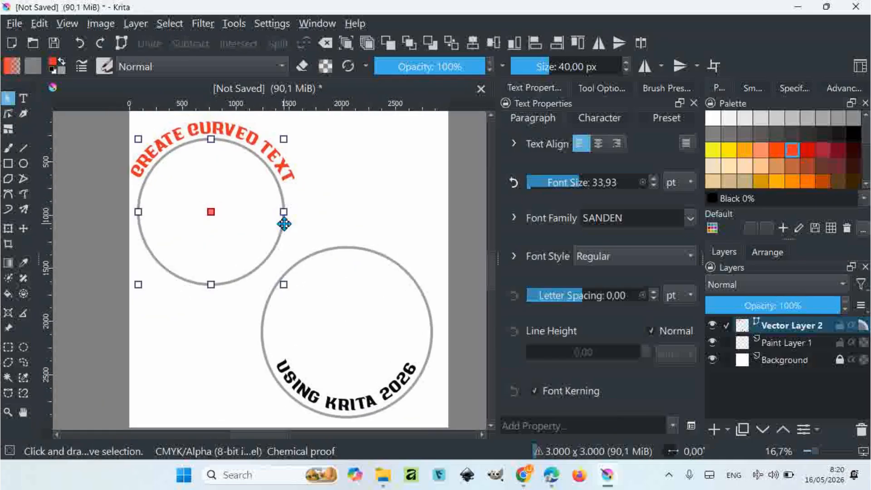
left_click_drag(99, 110, 382, 254)
scroll(336, 204, "up", 1)
left_click_drag(287, 253, 325, 301)
scroll(289, 272, "up", 1)
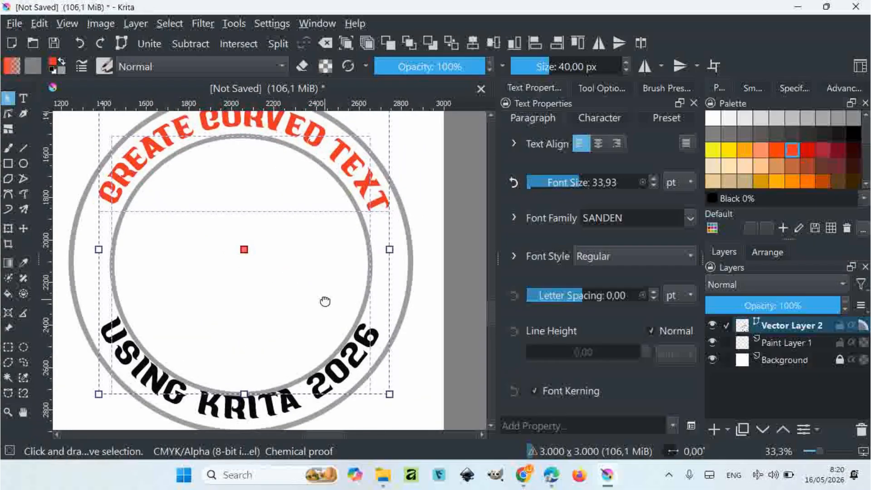
scroll(387, 345, "down", 1)
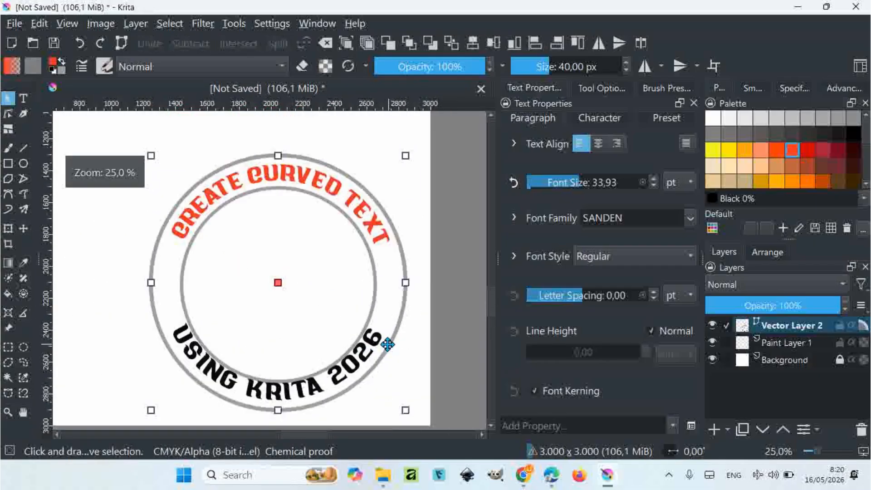
right_click(399, 323)
left_click(429, 273)
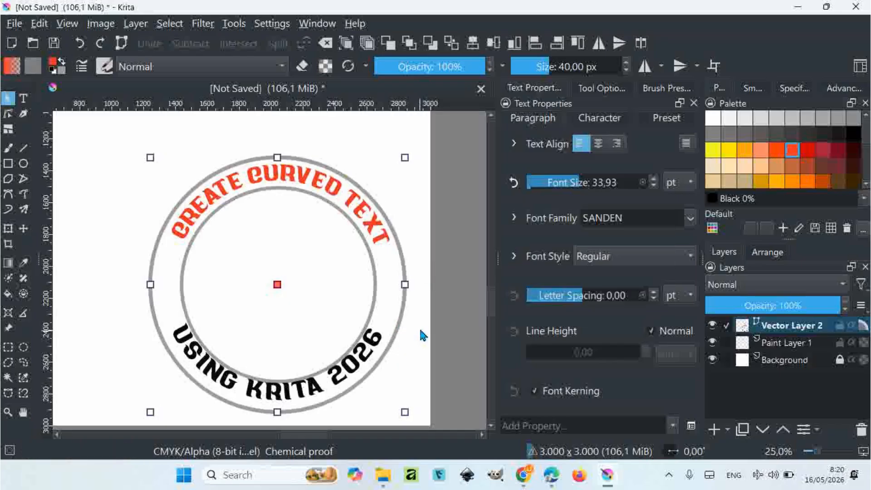
Step: Enlarge the "USING KRITA 2026" lettering slightly and shift it down so it sits midway between the inner and outer circles
left_click(369, 357)
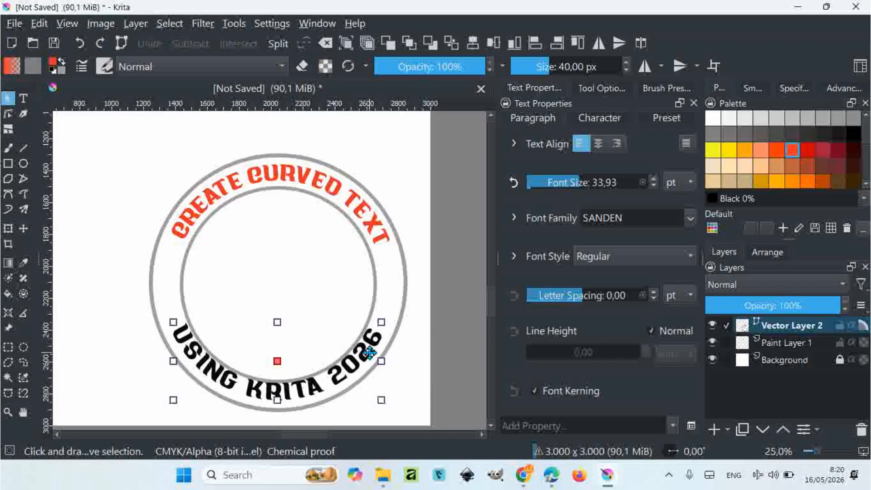
scroll(368, 357, "up", 1)
scroll(316, 306, "up", 1)
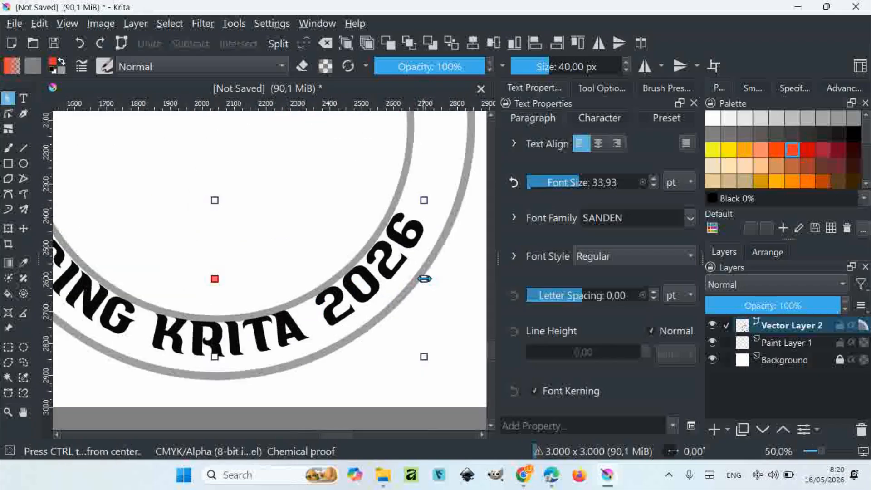
left_click_drag(364, 278, 363, 284)
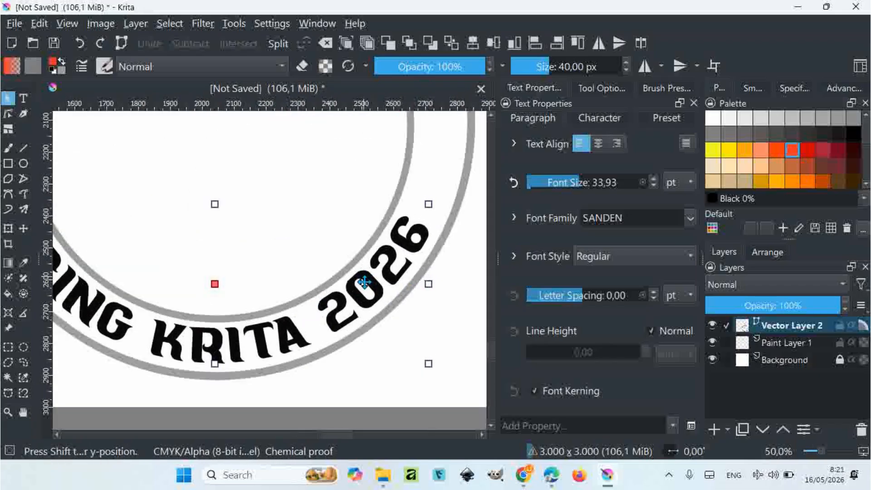
Step: Examine the path nodes on the converted "USING KRITA 2026" letter outlines
scroll(361, 283, "down", 2)
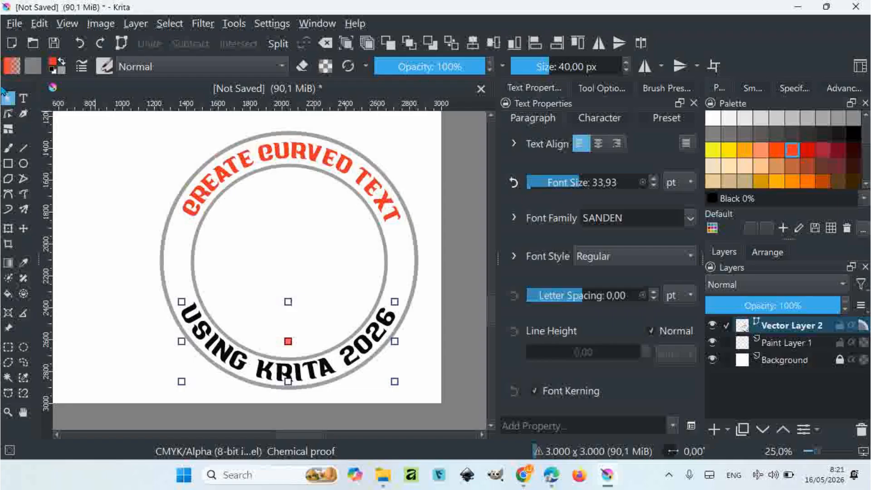
left_click(8, 114)
scroll(203, 327, "up", 3)
scroll(242, 272, "up", 2)
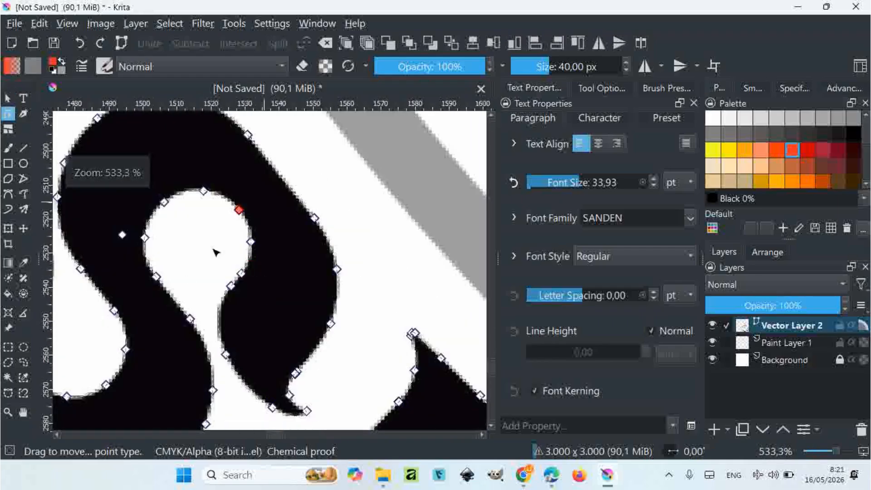
left_click(8, 99)
scroll(135, 207, "down", 10)
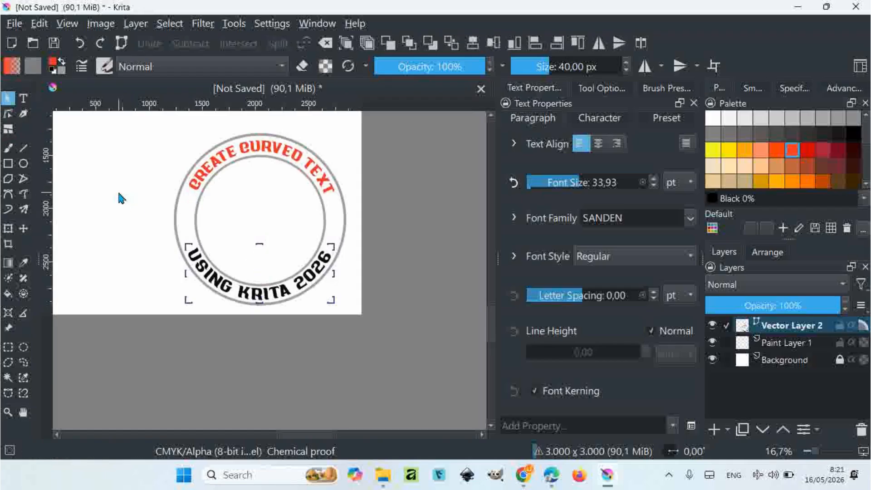
Step: Add a new text reading "5.6.1" in the empty canvas area to the left of the circles
key("t")
left_click(125, 177)
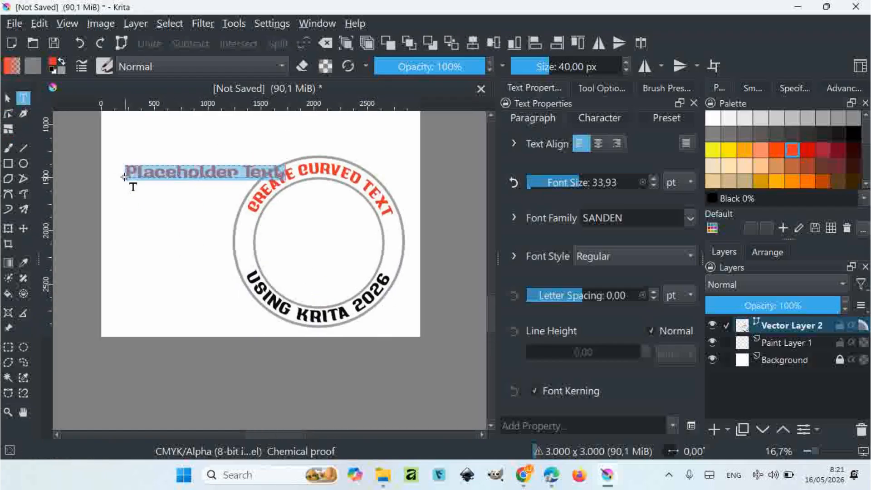
type("6.1")
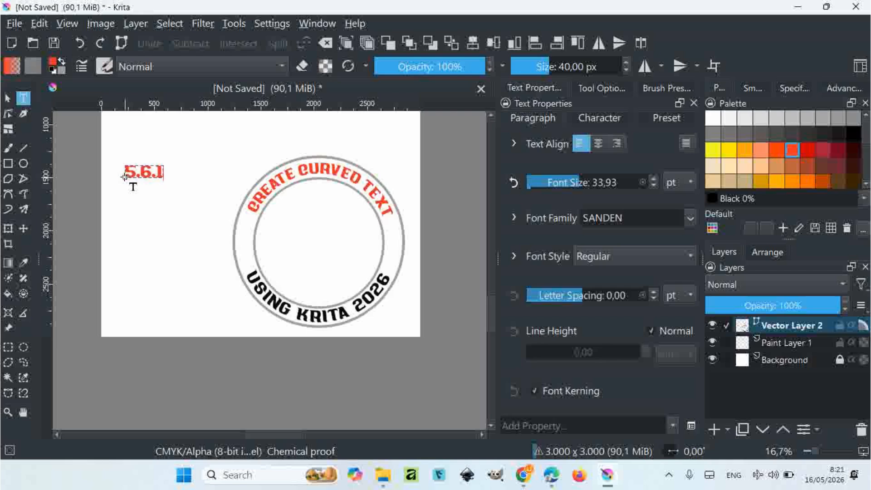
key("Escape")
Step: Enlarge the "5.6.1" text to about 1100 px wide and place it in the centre of the inner circle
scroll(163, 175, "up", 2)
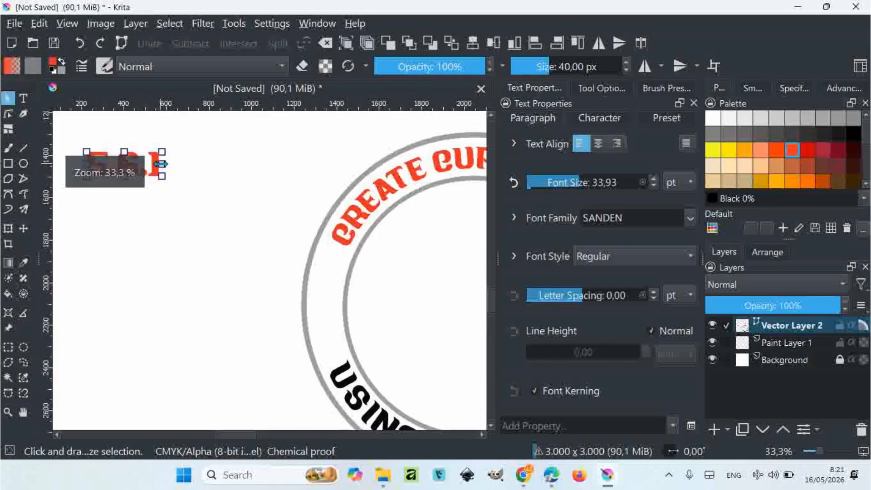
scroll(239, 164, "down", 2)
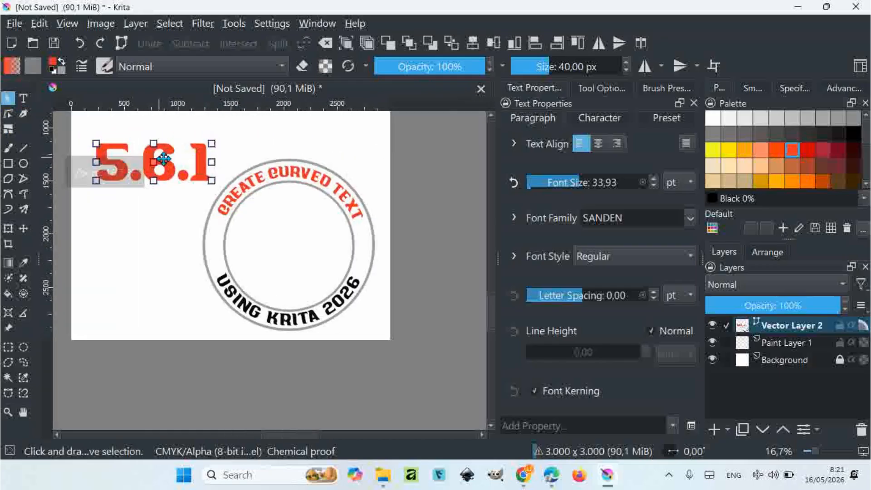
left_click_drag(171, 176, 303, 249)
left_click(176, 243)
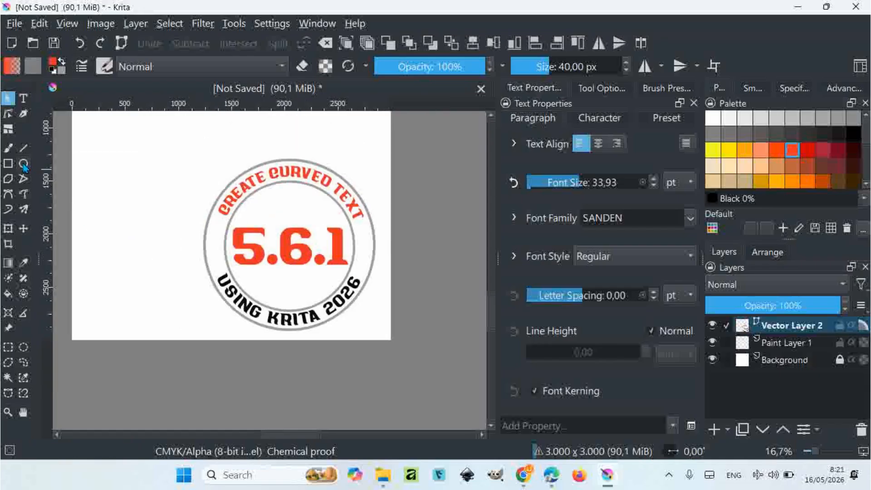
Step: Draw a small Tomato-outlined circle about 180 px across in the empty canvas area left of the badge
left_click_drag(108, 178, 118, 186)
scroll(84, 146, "up", 1)
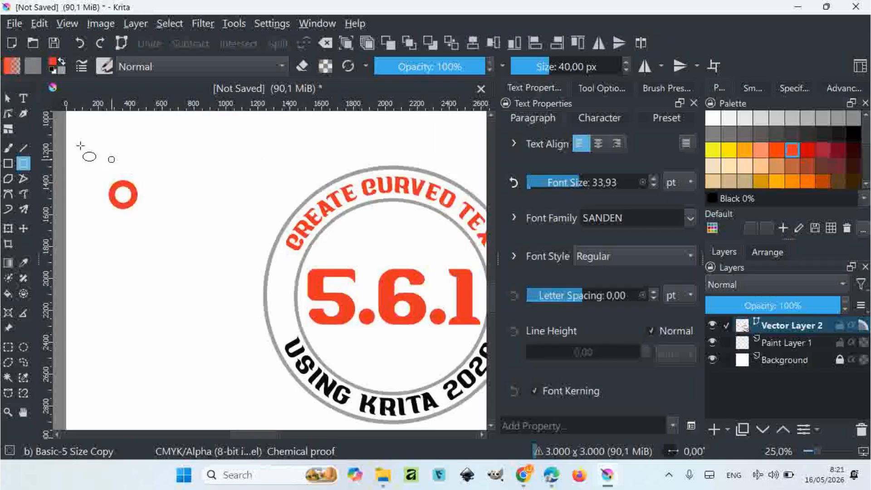
Step: Remove the small circle's outline and give it a solid Tomato fill
left_click(9, 98)
left_click(115, 184)
left_click(588, 89)
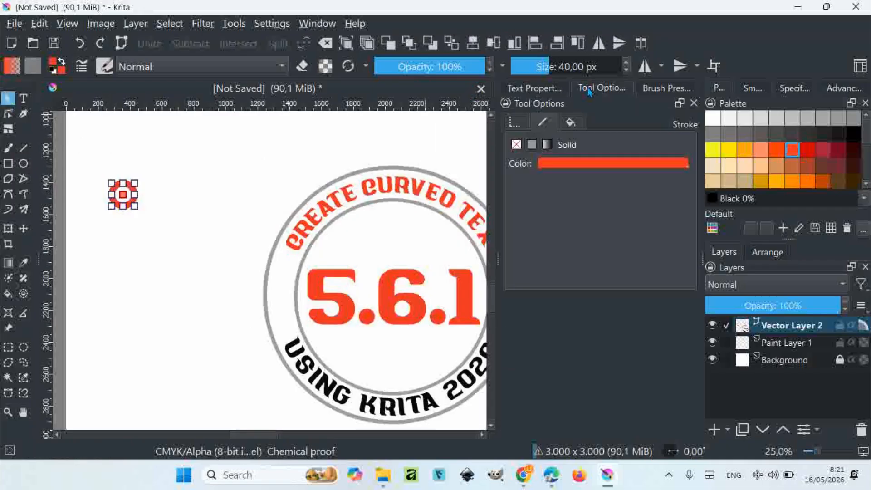
left_click(516, 144)
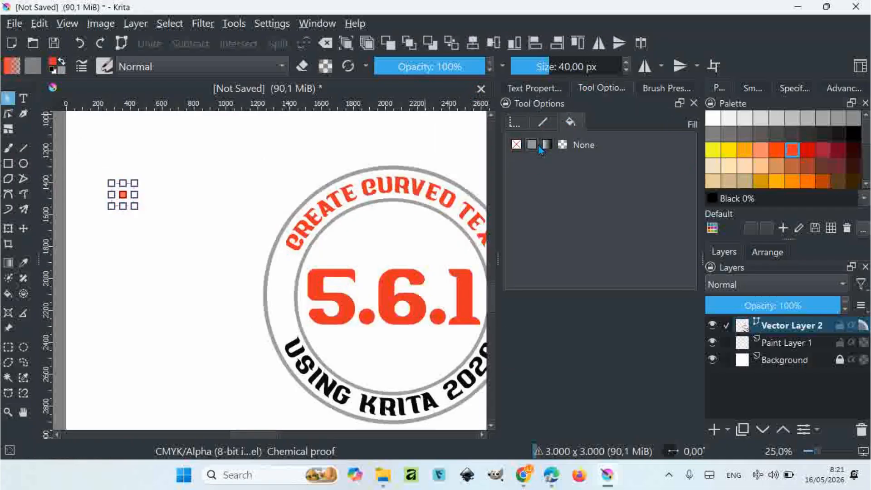
left_click(532, 144)
scroll(131, 195, "up", 2)
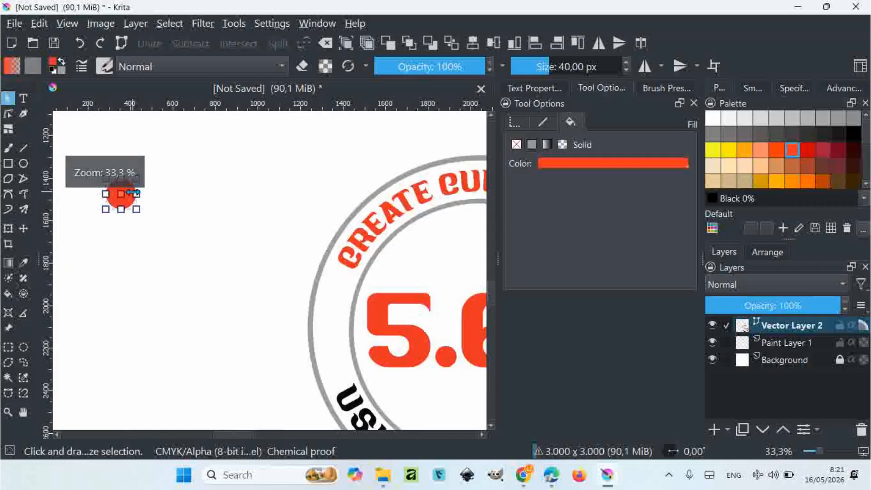
Step: Shrink the dot to about 70 px across and place it in the ring just below the start of "CREATE"
scroll(69, 157, "down", 1)
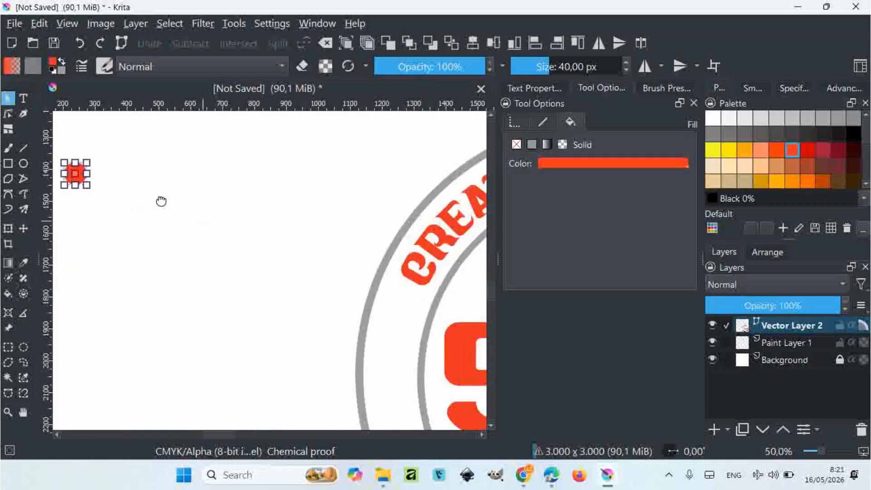
left_click(103, 198)
left_click_drag(101, 190, 314, 281)
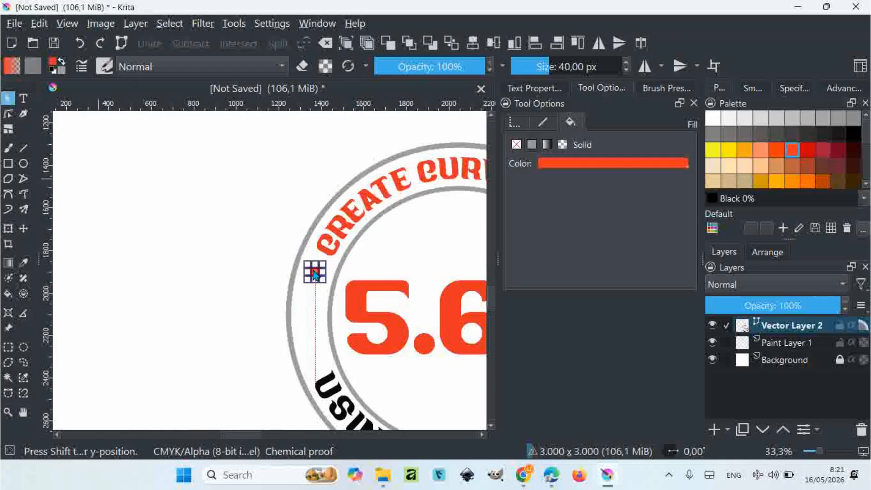
scroll(380, 350, "up", 2)
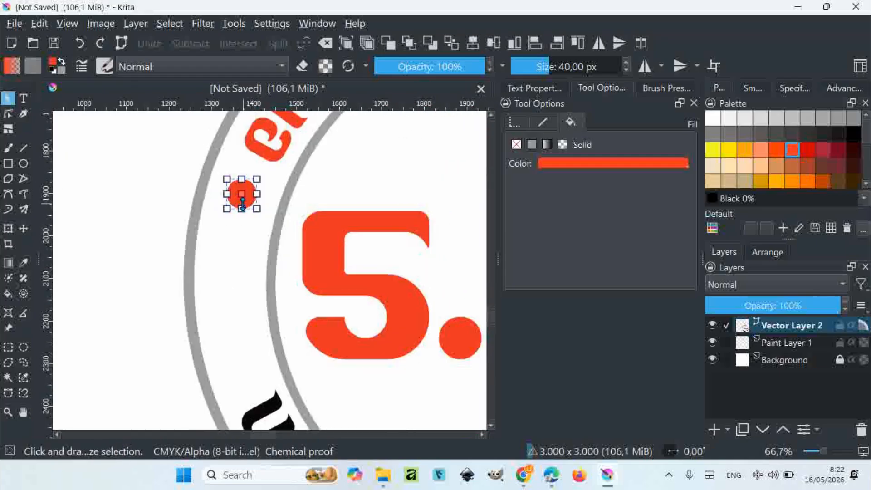
left_click_drag(246, 189, 245, 188)
Step: Duplicate the dot and place the copy lower in the ring, above the start of "USING"
right_click(245, 187)
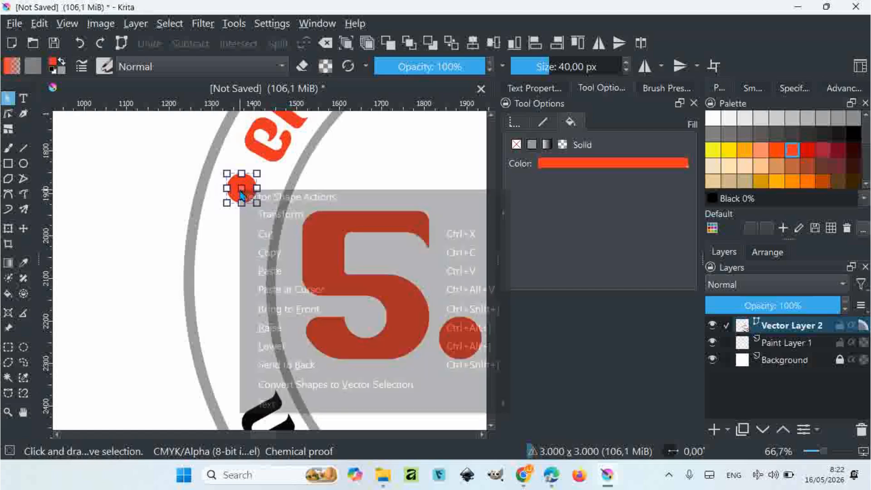
left_click(233, 233)
right_click(233, 232)
key("Escape")
key("ctrl+z")
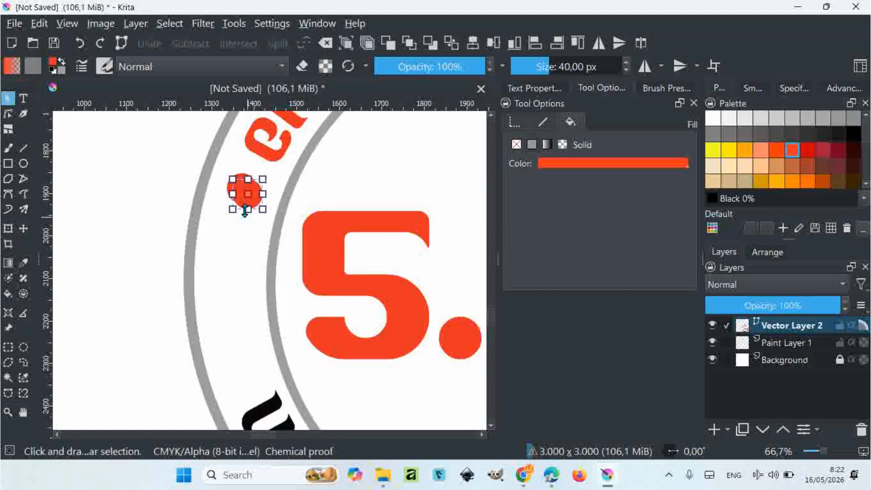
left_click_drag(252, 200, 236, 333)
Step: Paste another copy of the dot and place it in the ring between the other two dots
right_click(242, 232)
left_click(267, 295)
key("ctrl+v")
scroll(235, 328, "up", 3)
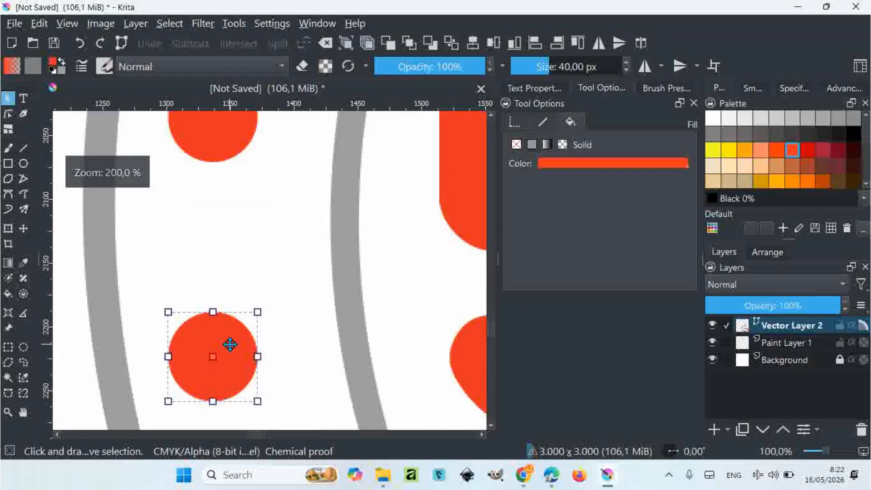
scroll(233, 322, "down", 2)
scroll(236, 287, "up", 1)
left_click_drag(237, 286, 244, 188)
scroll(249, 175, "down", 3)
scroll(258, 168, "up", 2)
scroll(245, 189, "down", 5)
Step: Select the three dots on the ring's left side and duplicate them
left_click(237, 216, "shift")
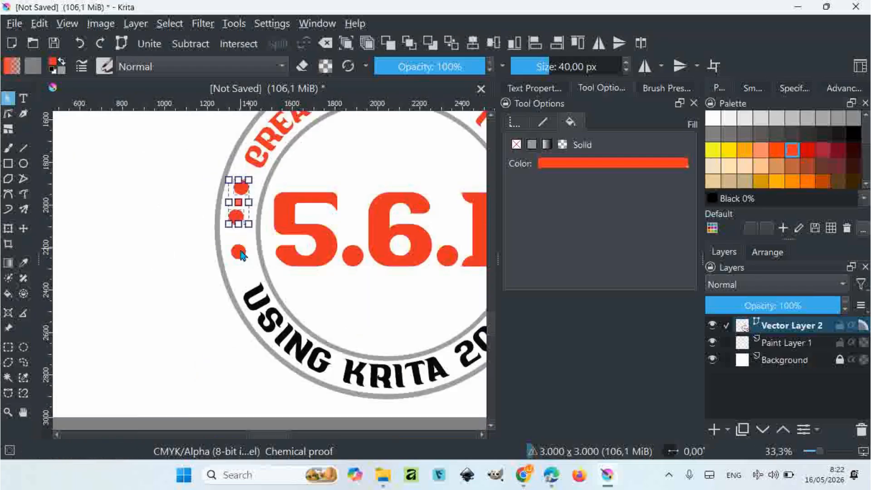
scroll(259, 251, "down", 2)
right_click(198, 240)
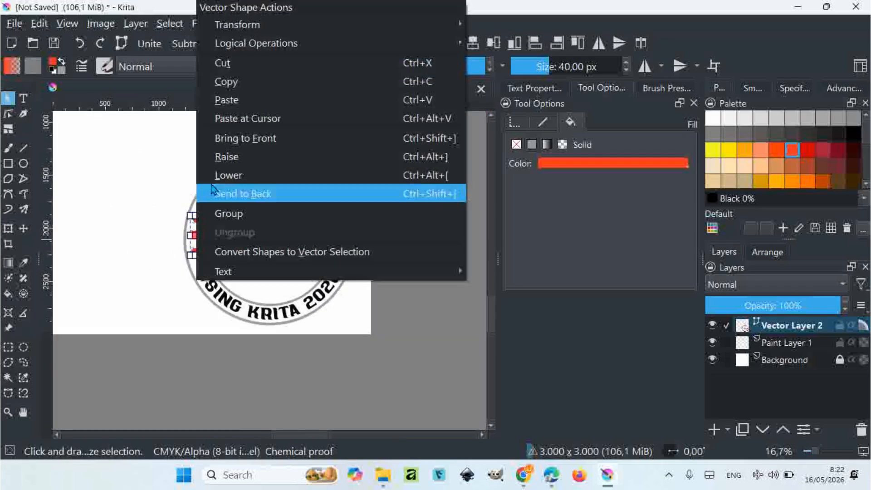
right_click(186, 181)
left_click(213, 255)
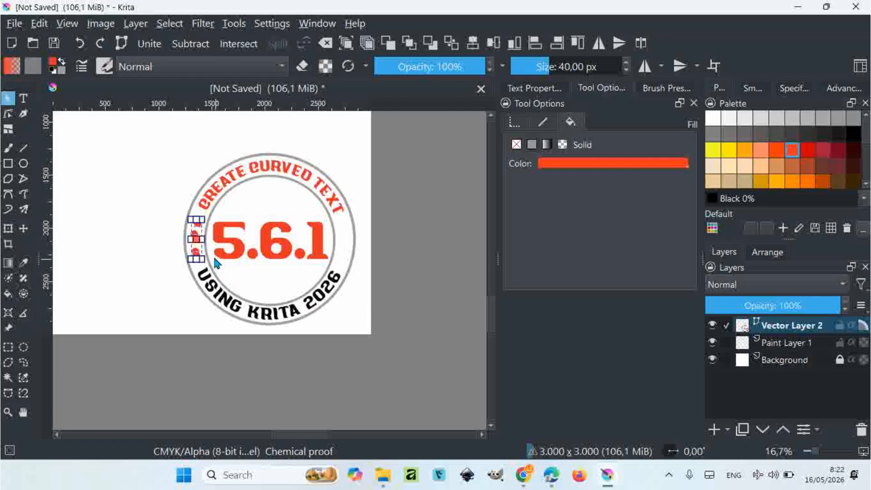
Step: Move the copied dots to the ring's right side, between "TEXT" and "2026"
scroll(190, 240, "up", 1)
left_click_drag(196, 236, 418, 233)
scroll(253, 247, "right", 5)
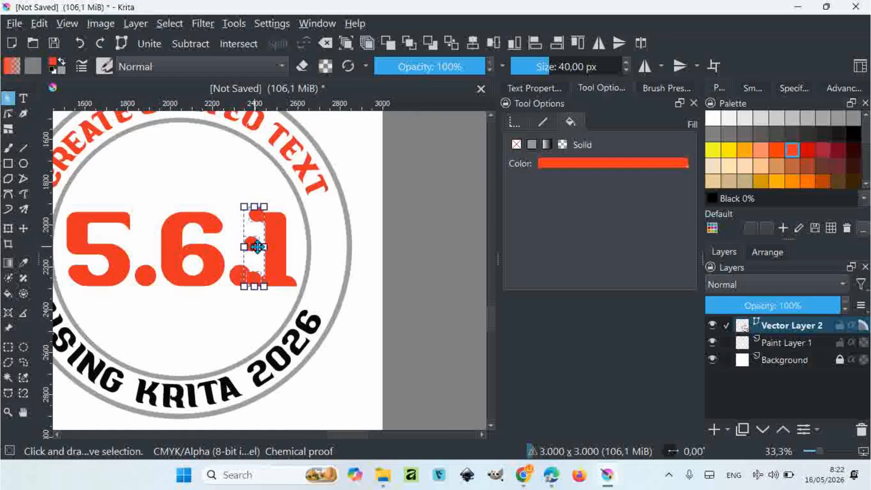
left_click_drag(252, 247, 328, 240)
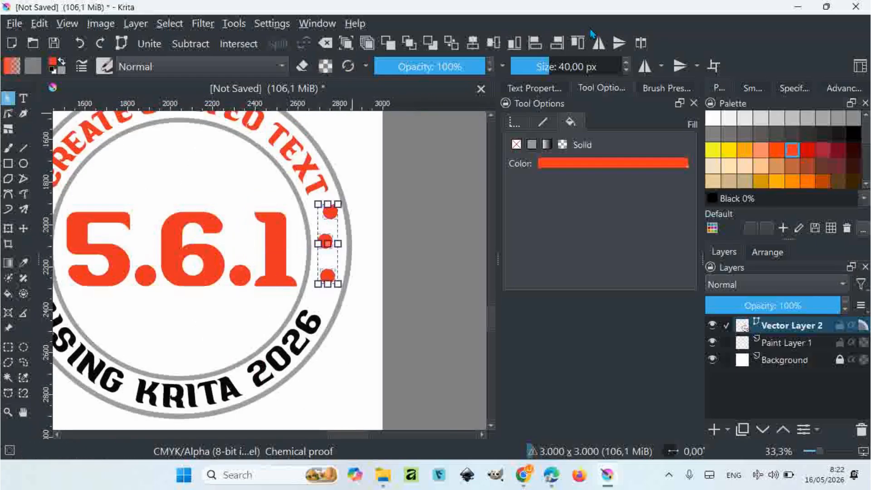
Step: Flip the copied dots horizontally and nudge them to follow the curve of the ring's right side
scroll(321, 243, "up", 3)
left_click_drag(321, 243, 315, 252)
scroll(315, 252, "down", 5)
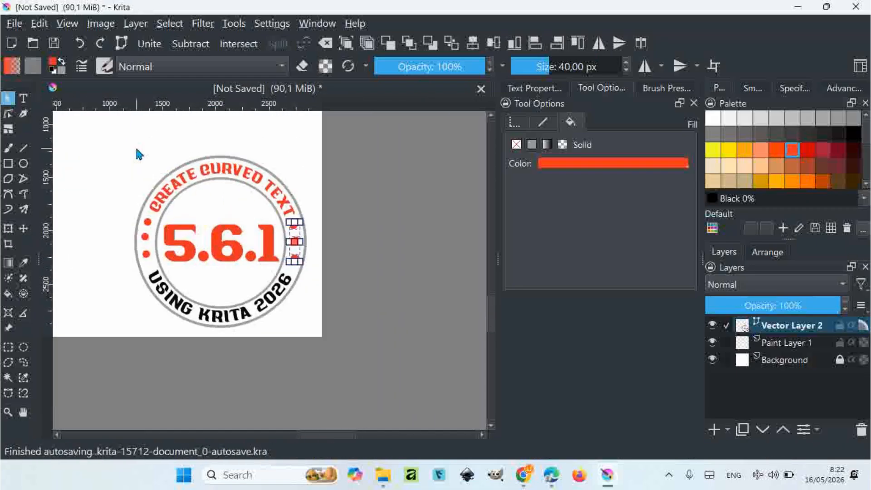
Step: Select all the badge's circles, texts and dots and group them
left_click_drag(103, 144, 346, 334)
right_click(230, 230)
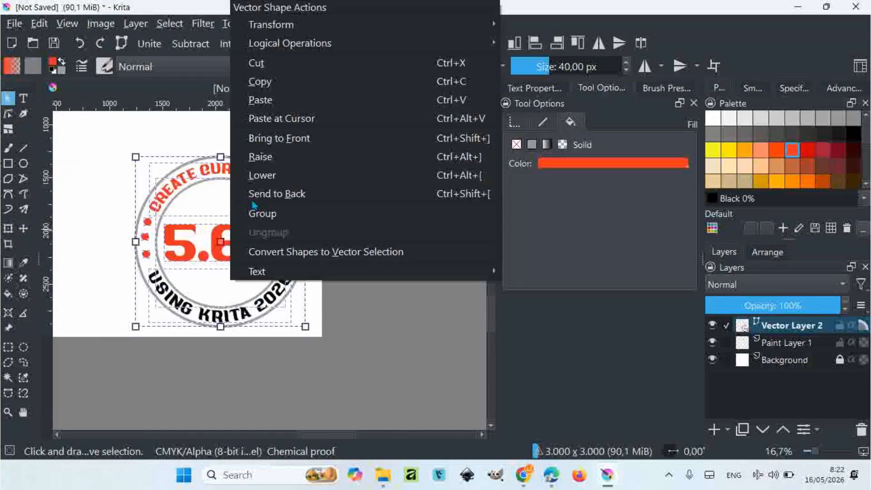
left_click(254, 214)
Step: Move the grouped badge to the centre of the canvas and deselect it
left_click_drag(233, 239, 295, 249)
left_click(390, 288)
scroll(384, 237, "up", 1)
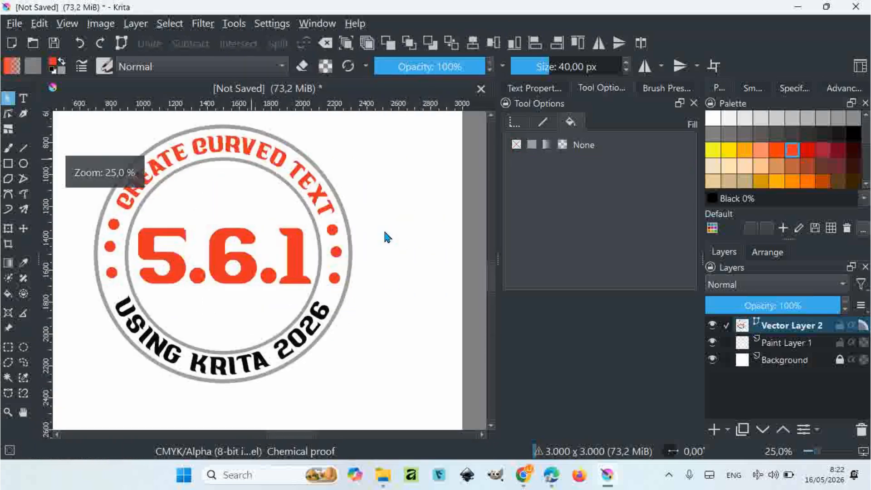
left_click_drag(384, 236, 425, 251)
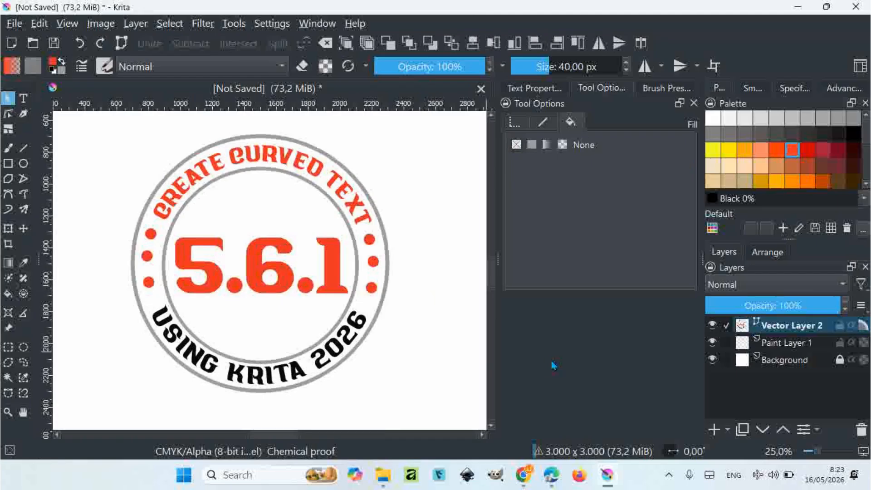